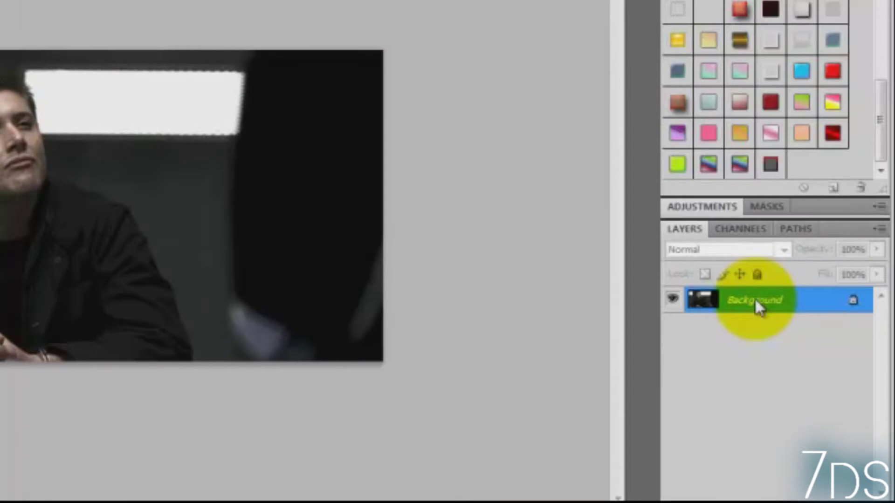
Duplicate the Background layer, keeping the default name 'Background copy'.
right_click(756, 304)
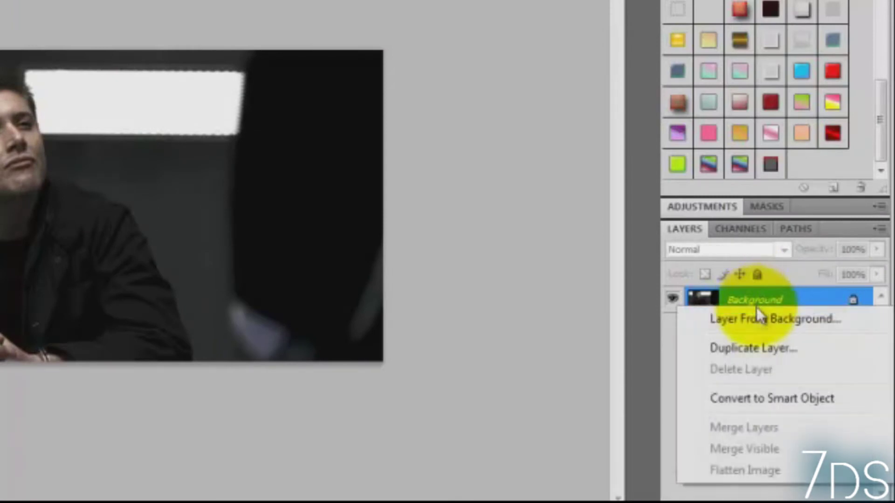
click(754, 347)
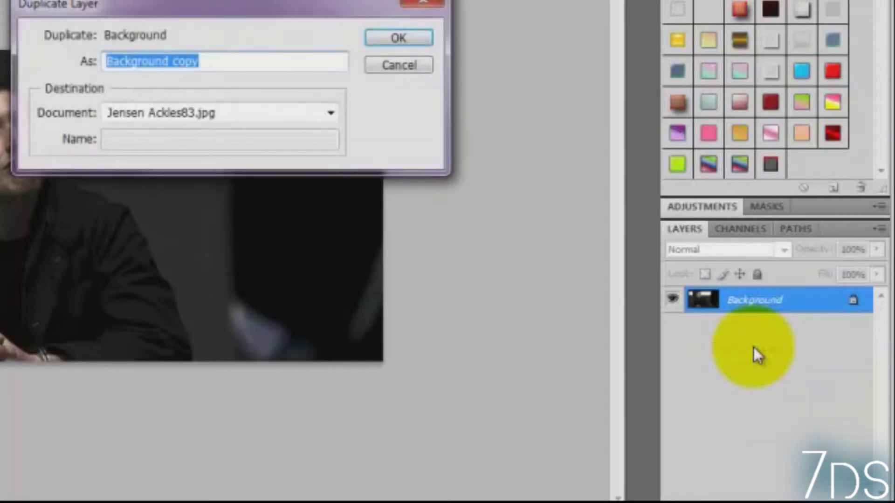
key(Return)
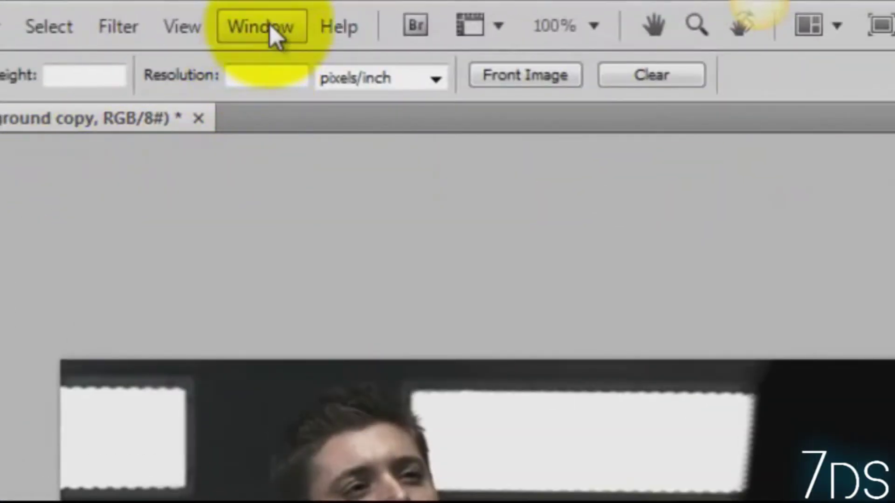
Show the Animation (Frames) panel from the Window menu and nudge it slightly lower.
click(269, 23)
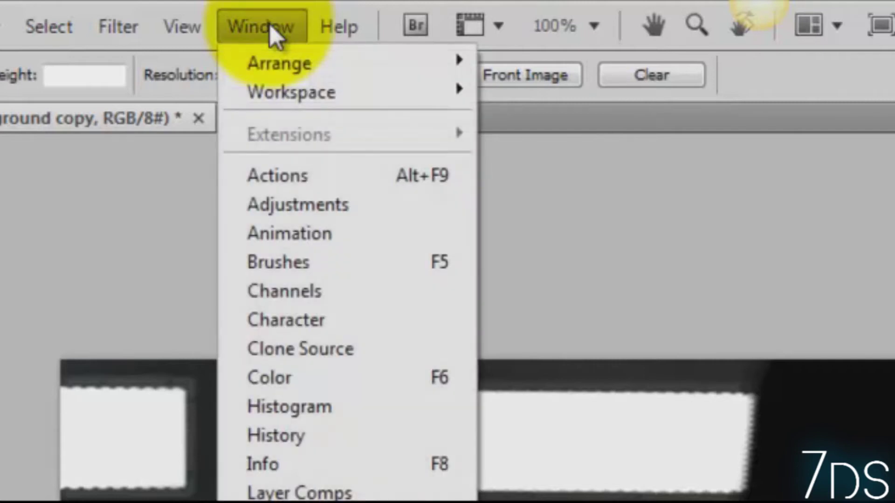
click(303, 229)
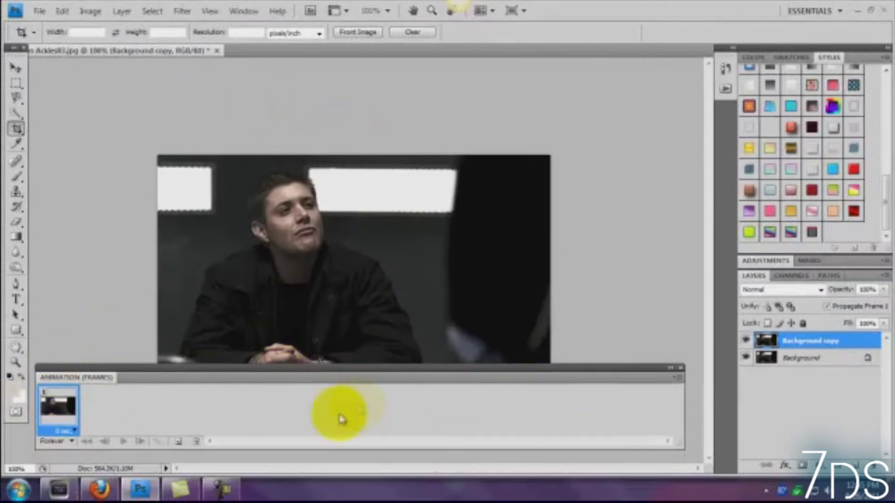
drag(353, 378, 356, 394)
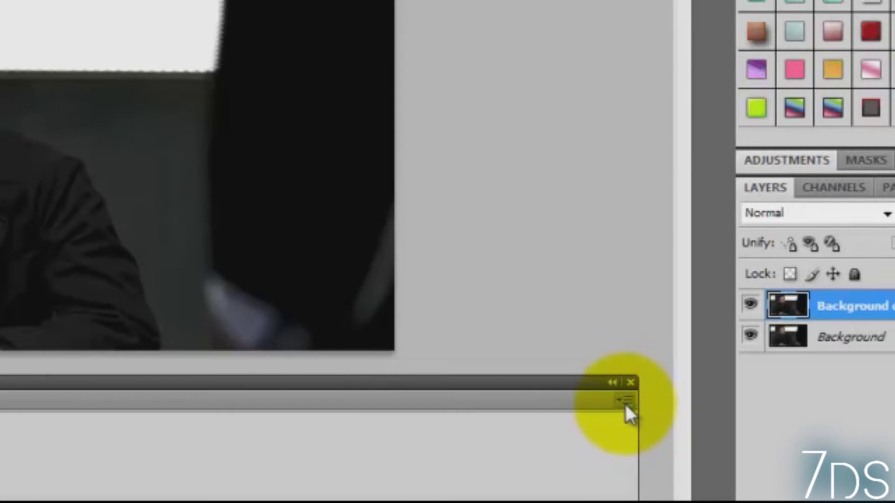
Apply Make Frames From Layers from the Animation panel menu.
click(624, 402)
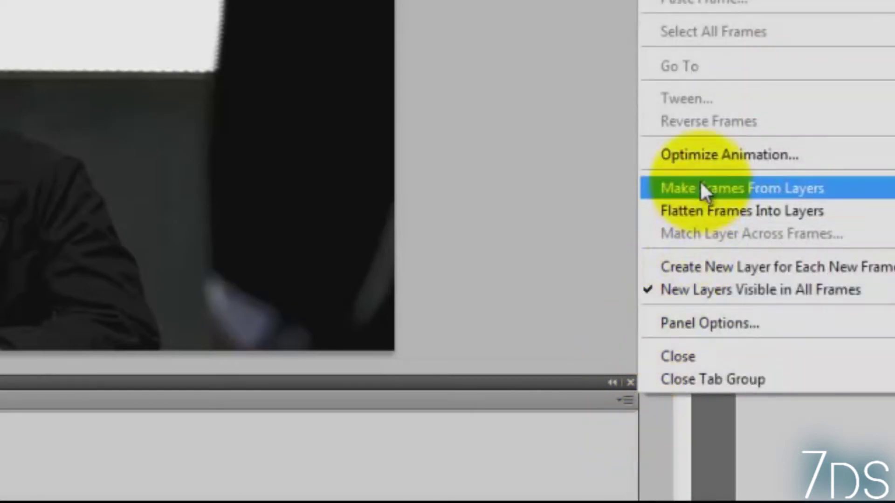
click(771, 188)
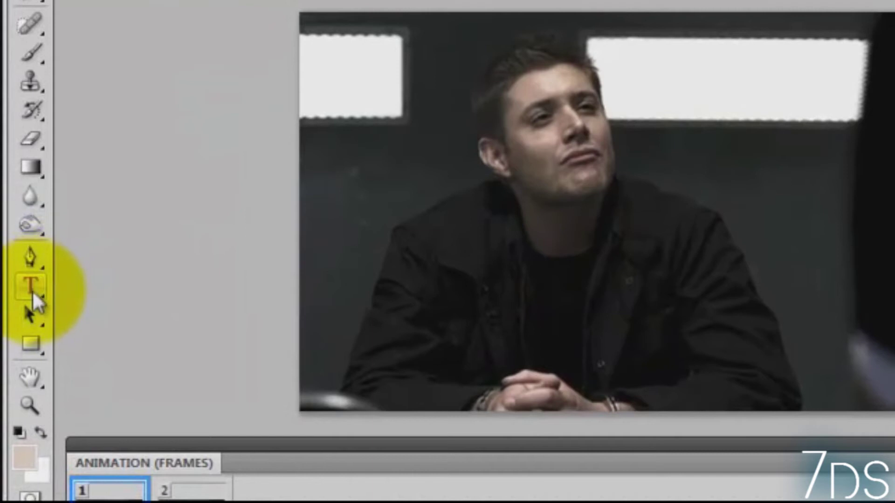
Type 'Dean' at 48 pt in a text box near the photo's bottom-right corner.
click(29, 284)
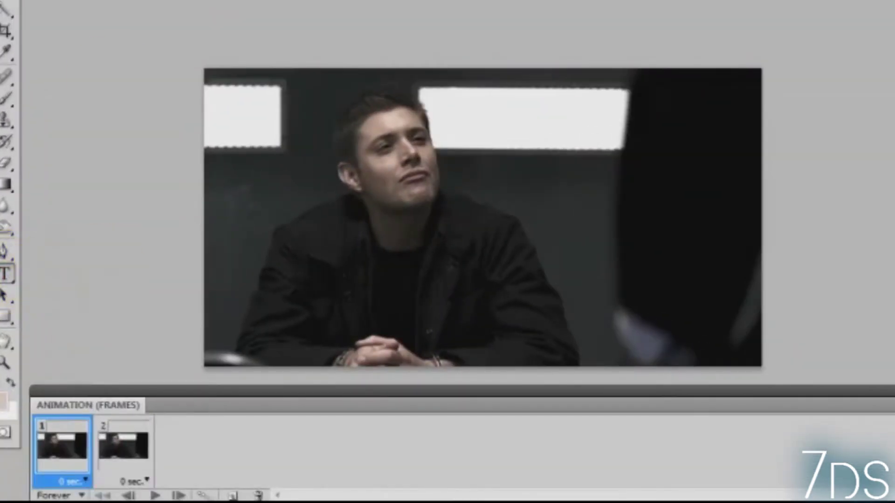
click(149, 0)
mouse_move(394, 16)
mouse_down()
mouse_move(393, 27)
mouse_move(398, 9)
mouse_move(404, 42)
mouse_move(400, 0)
mouse_up()
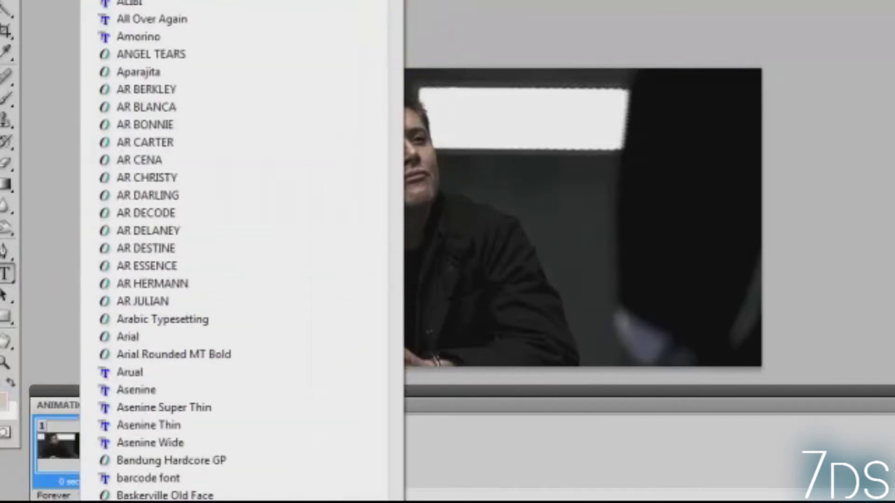
click(194, 372)
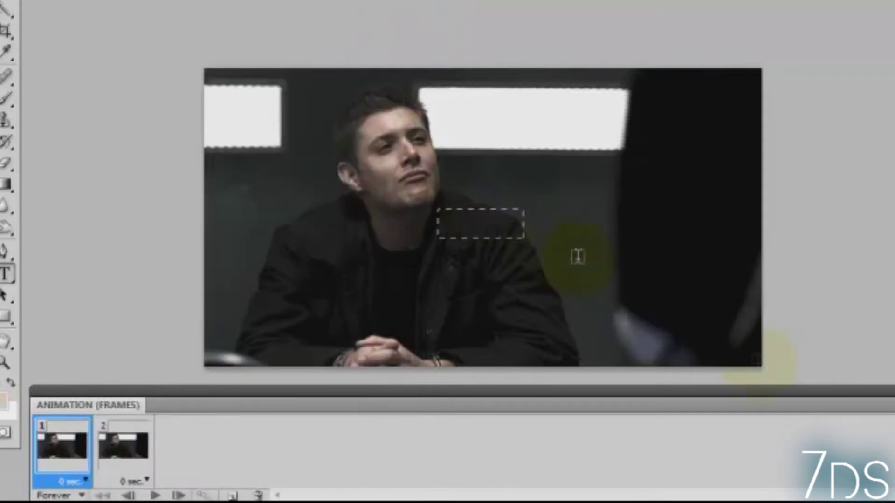
click(757, 360)
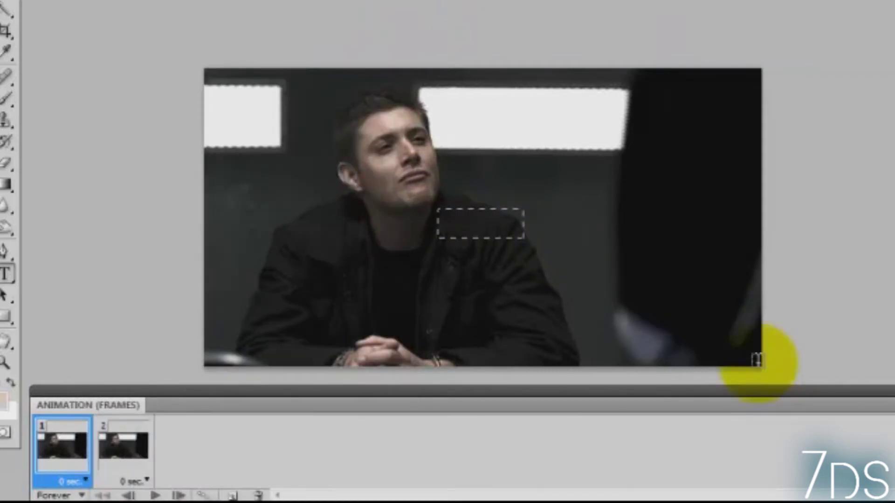
drag(756, 360, 758, 359)
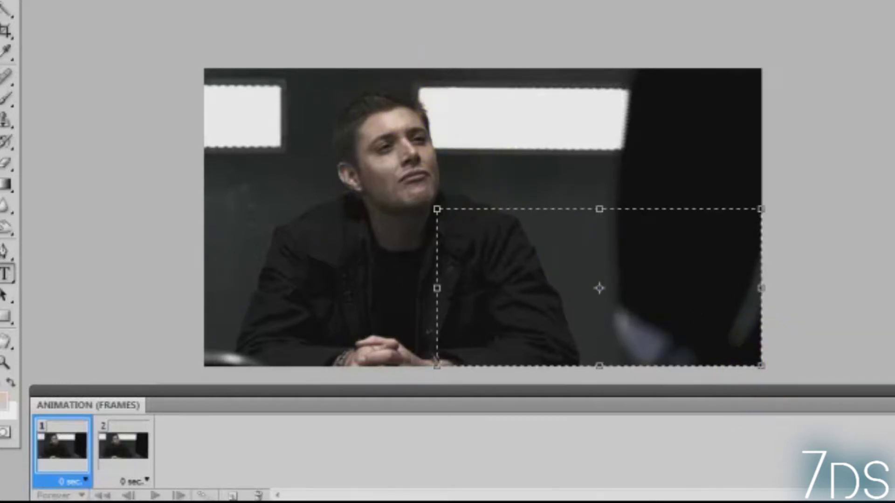
click(403, 1)
click(362, 173)
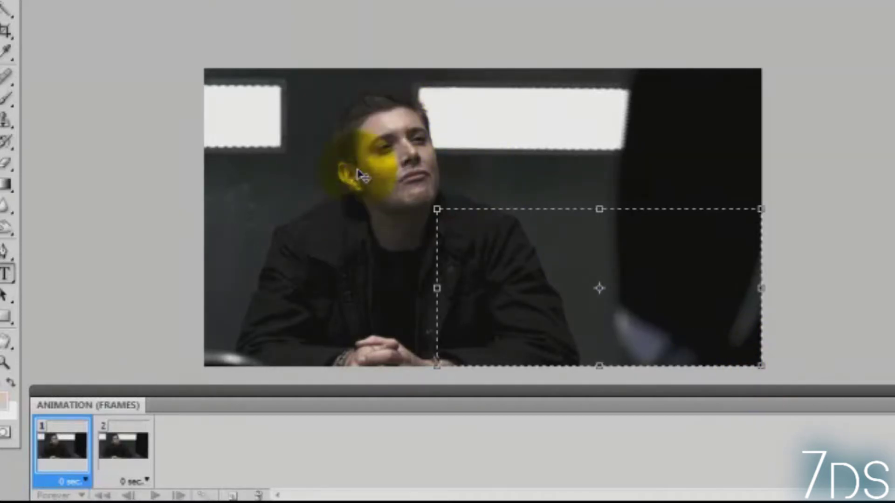
text(D)
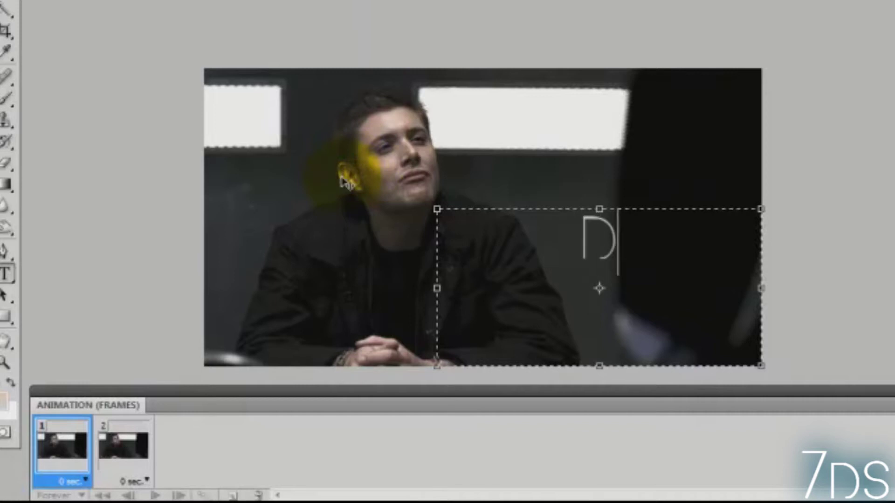
text(ean)
Reposition the Dean text and change its font to Clarendon Blk BT.
drag(410, 189, 652, 126)
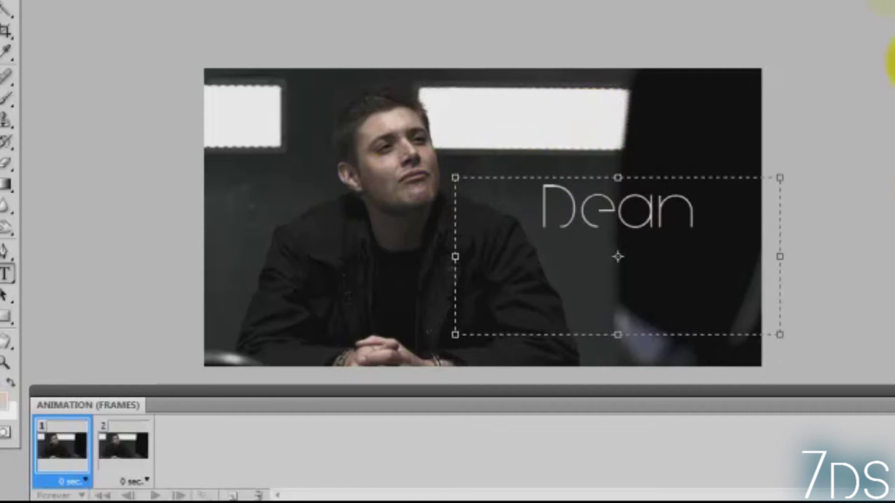
key(ctrl+Return)
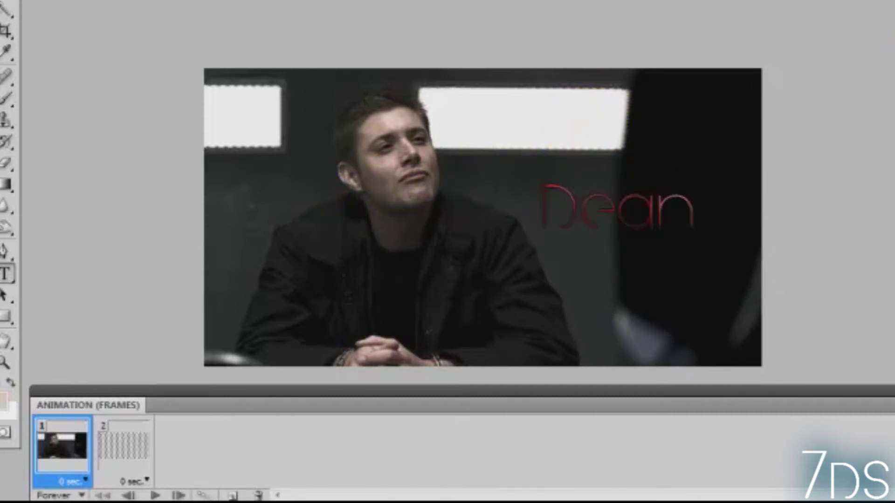
drag(625, 76, 651, 120)
drag(769, 250, 447, 234)
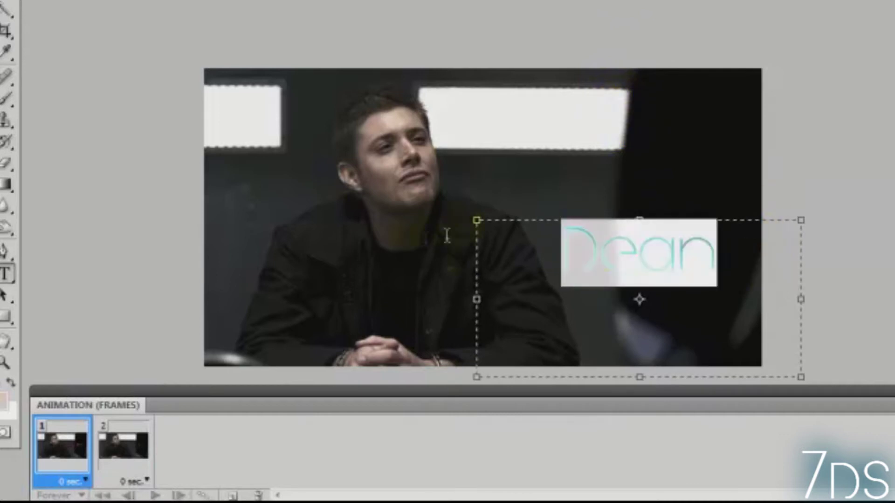
click(327, 1)
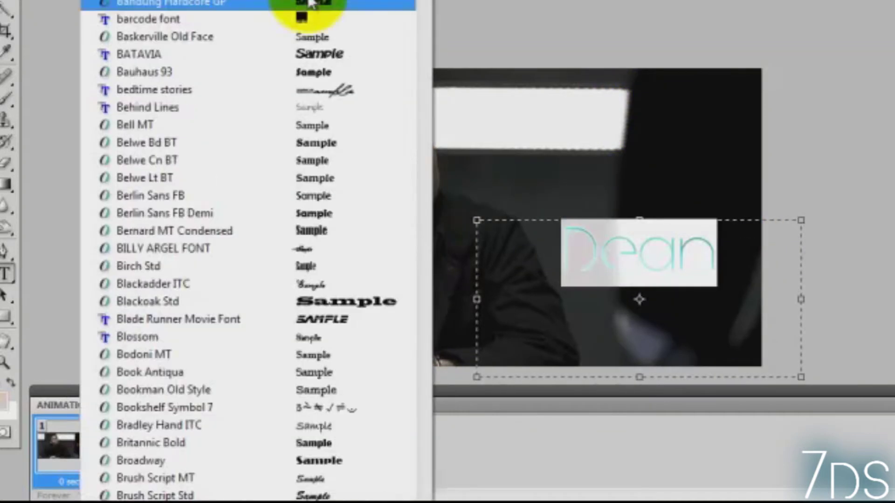
scroll(319, 412, down, 10)
scroll(318, 415, down, 4)
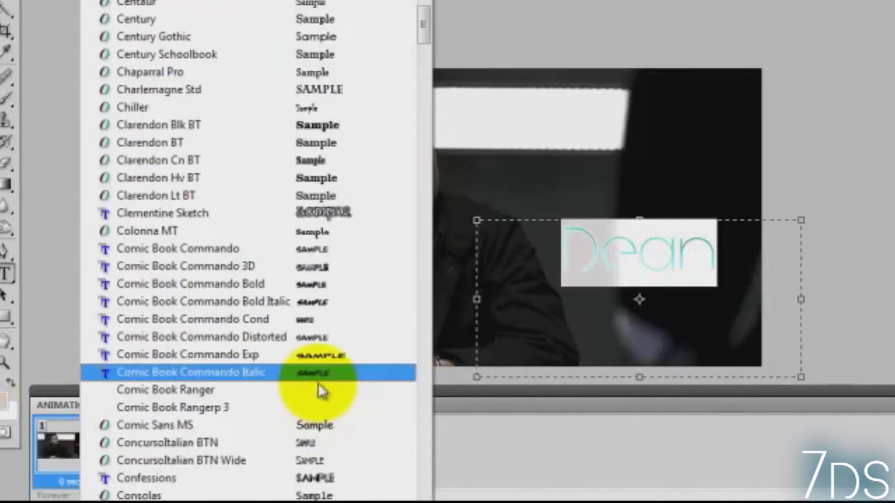
click(329, 124)
Commit the Dean text edit and reselect the Dean layer in the Layers panel.
click(681, 252)
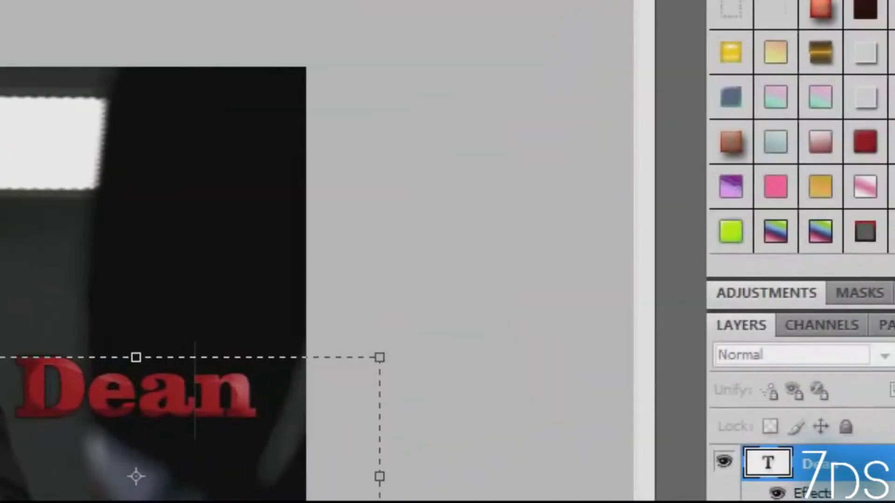
click(755, 327)
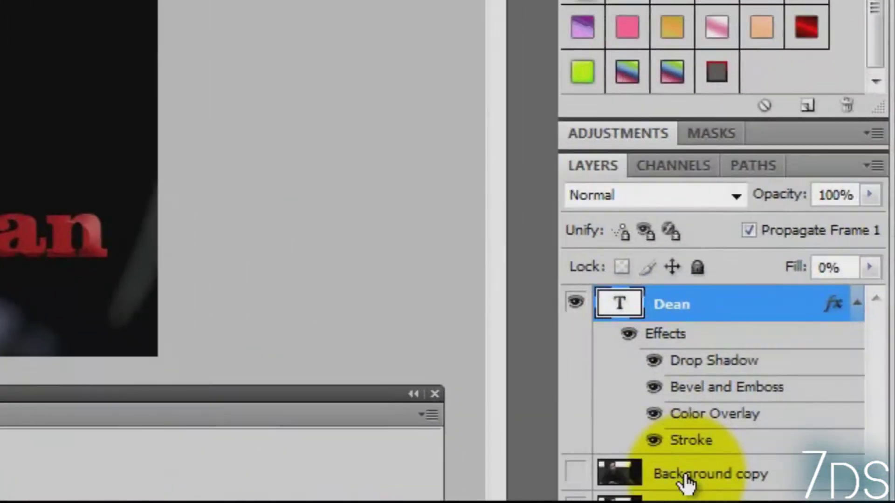
click(685, 473)
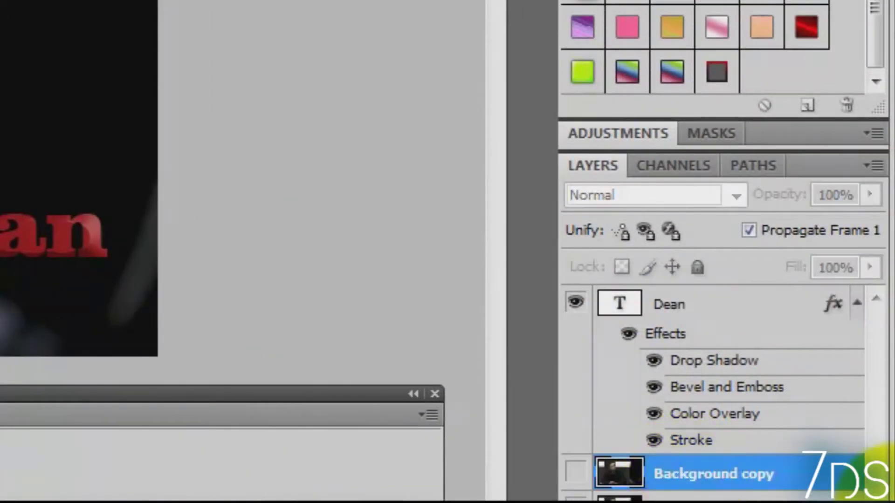
click(724, 313)
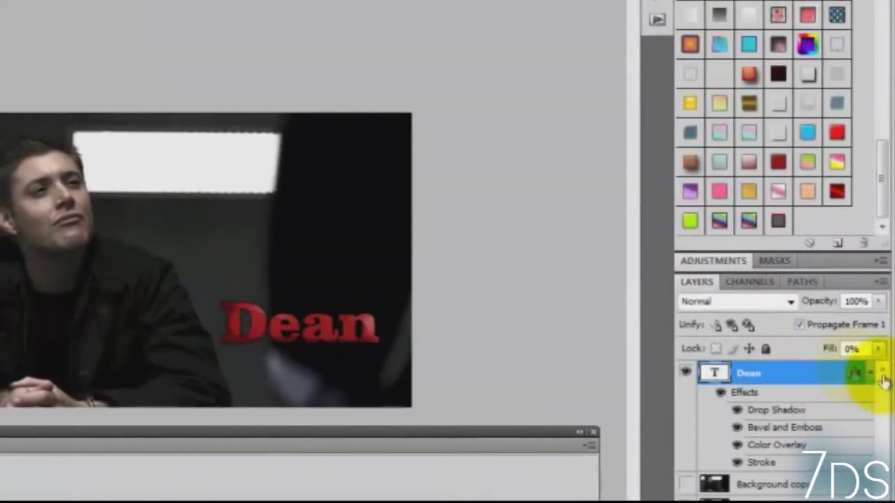
Set the Dean layer's opacity to 0% and select animation frame 2.
right_click(769, 374)
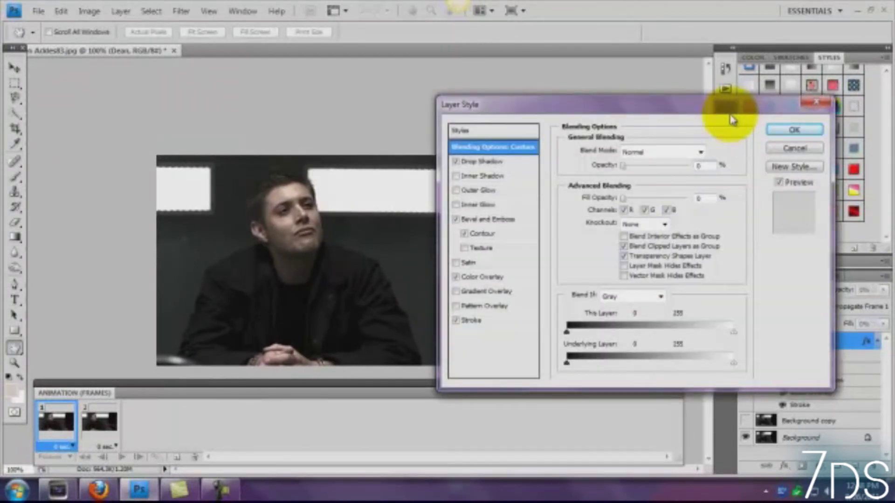
key(Return)
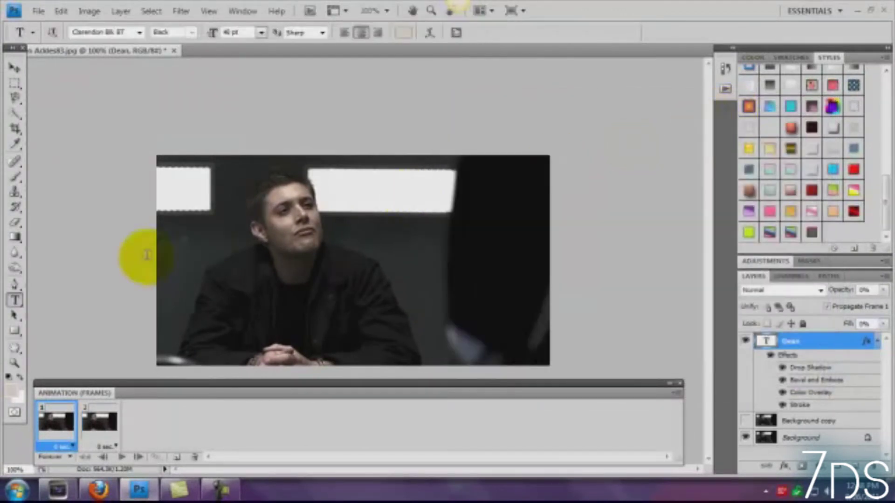
click(97, 419)
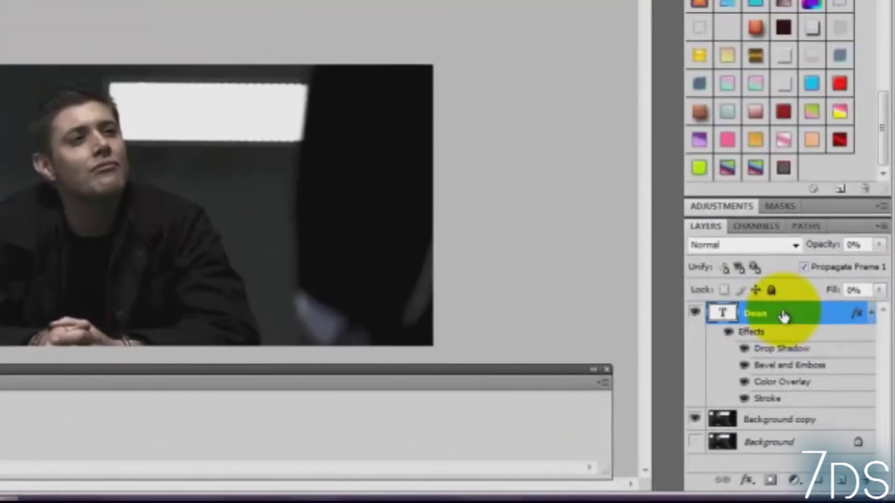
Give the Dean layer 15% opacity through Blending Options in frame 2.
right_click(787, 321)
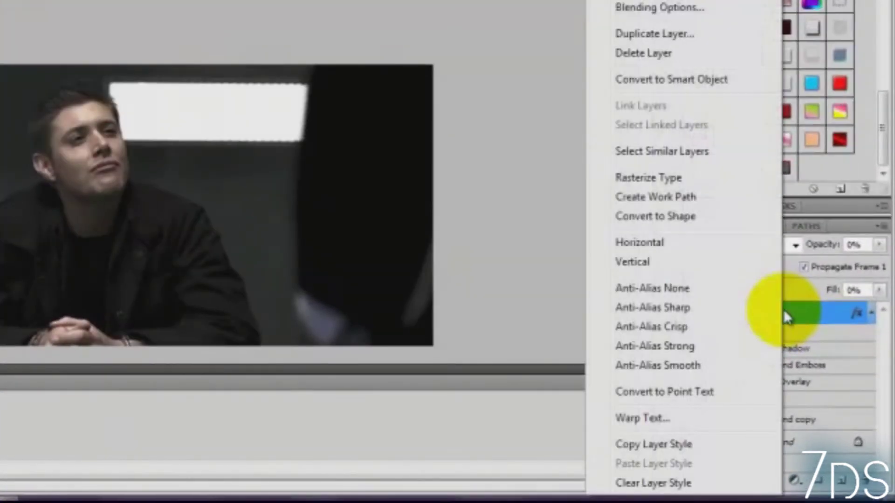
click(663, 7)
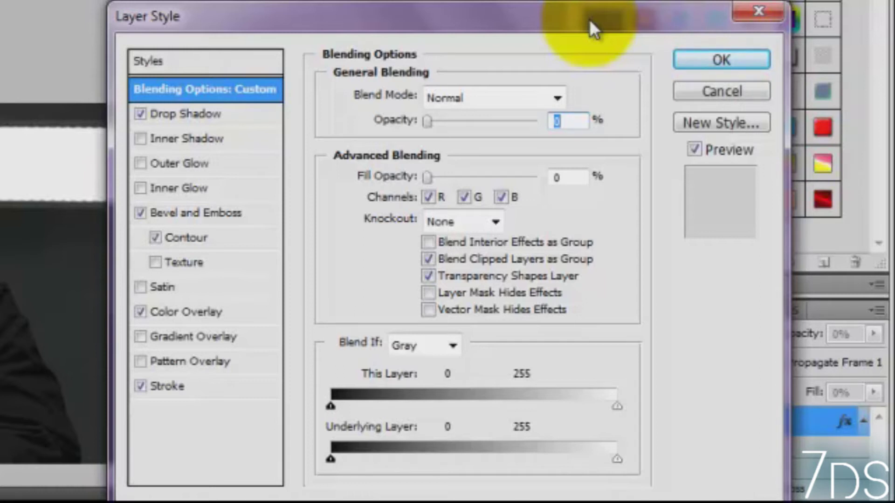
text(15)
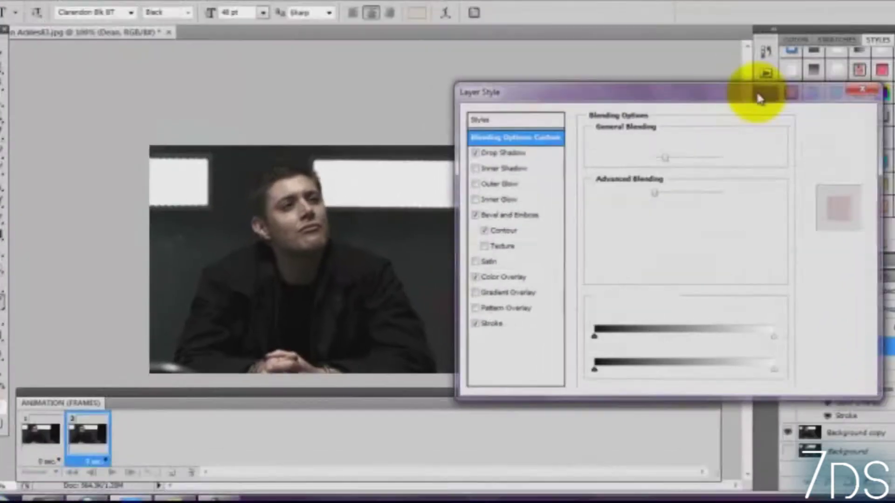
key(Return)
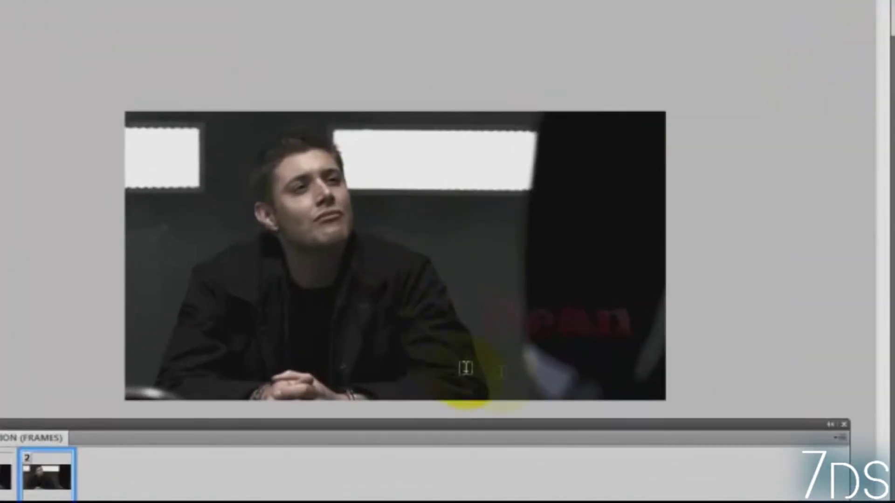
Add frame 3 and set the Dean layer's opacity to 30%.
click(671, 340)
click(698, 353)
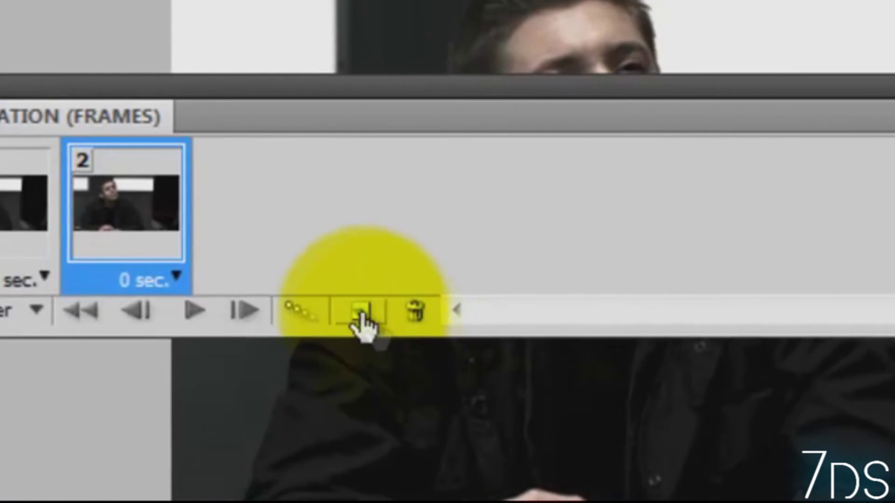
click(361, 313)
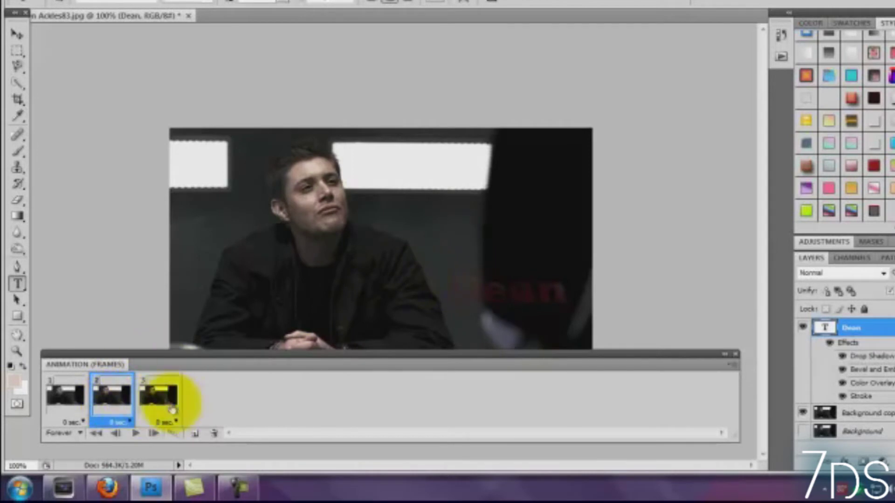
click(877, 333)
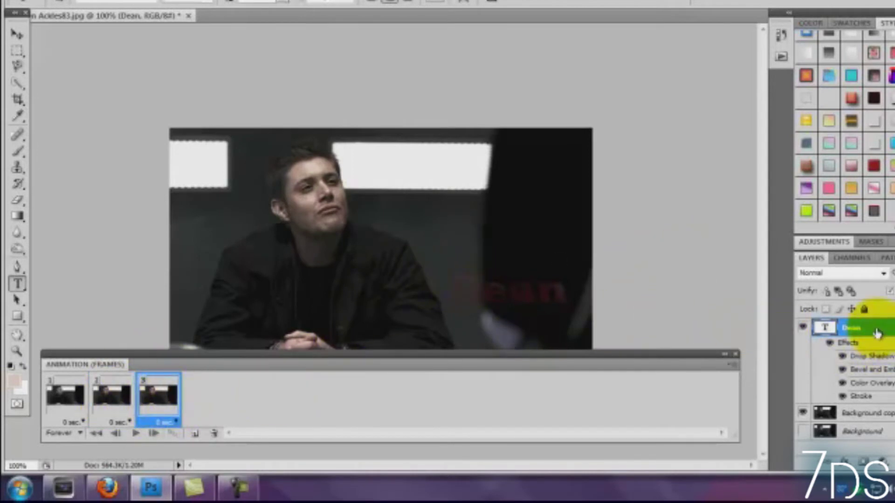
right_click(878, 333)
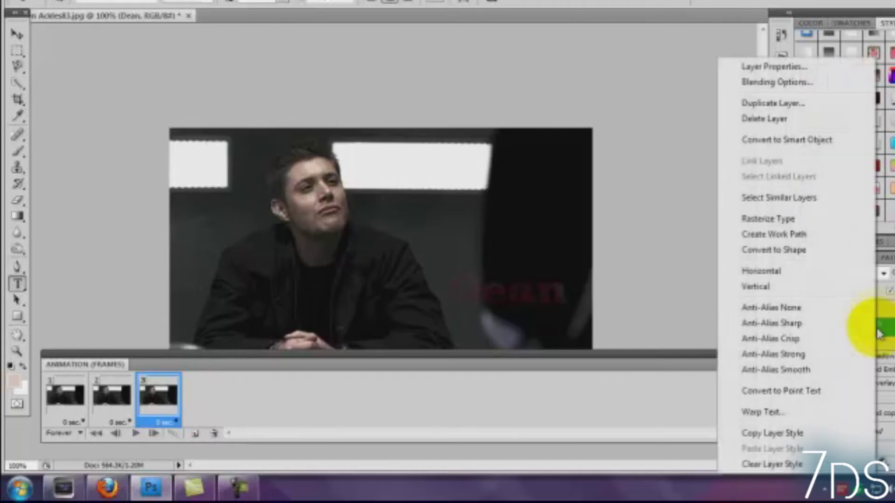
click(764, 80)
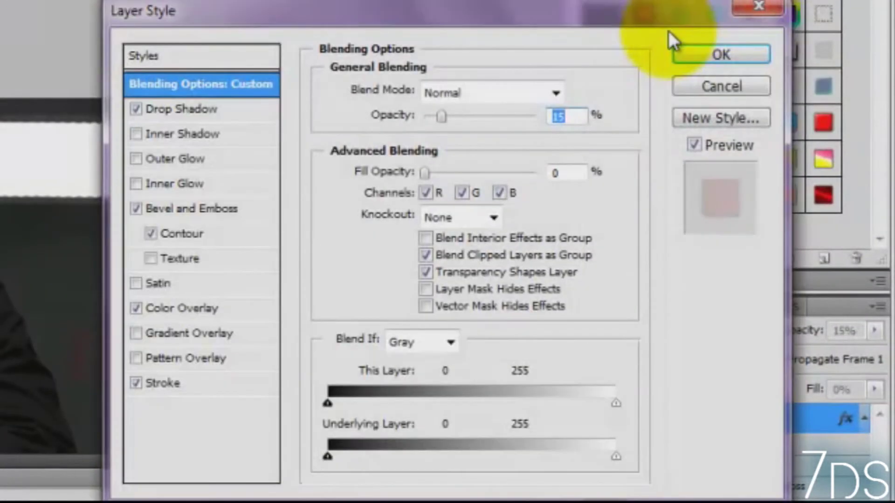
text(30)
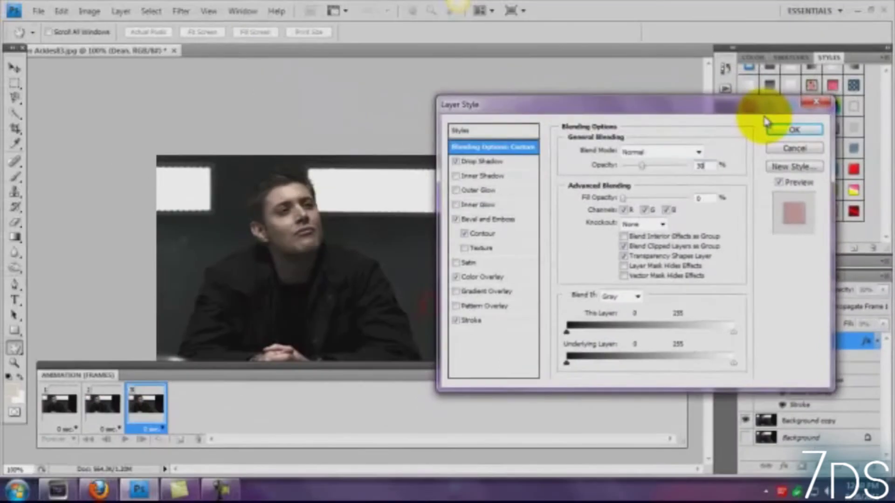
click(769, 126)
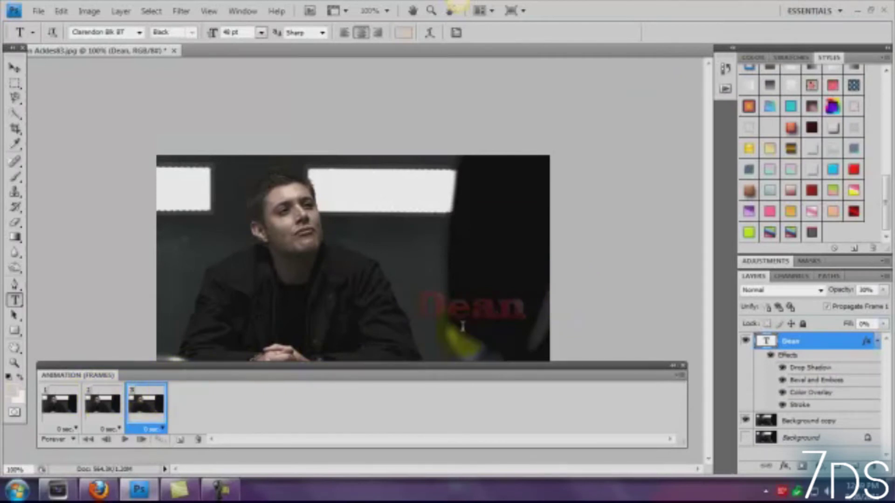
Add frames 4 and 5 with the Dean text at 45% and 60% opacity.
click(180, 440)
right_click(814, 347)
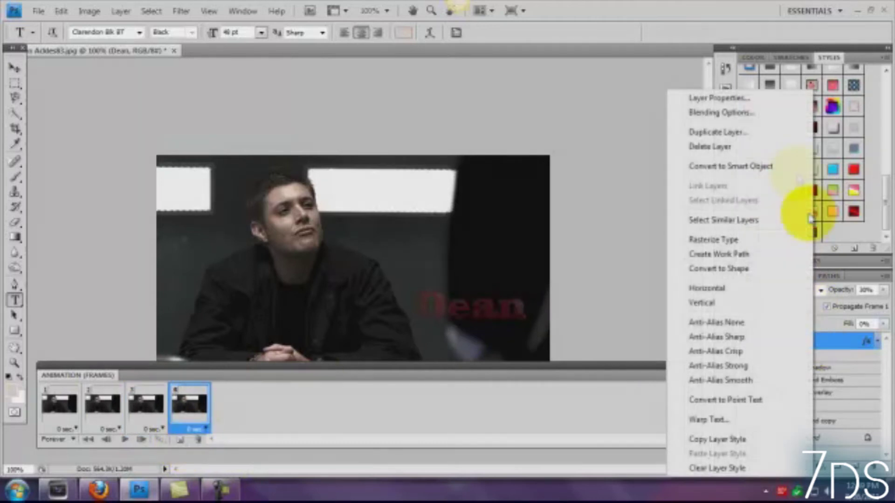
click(775, 115)
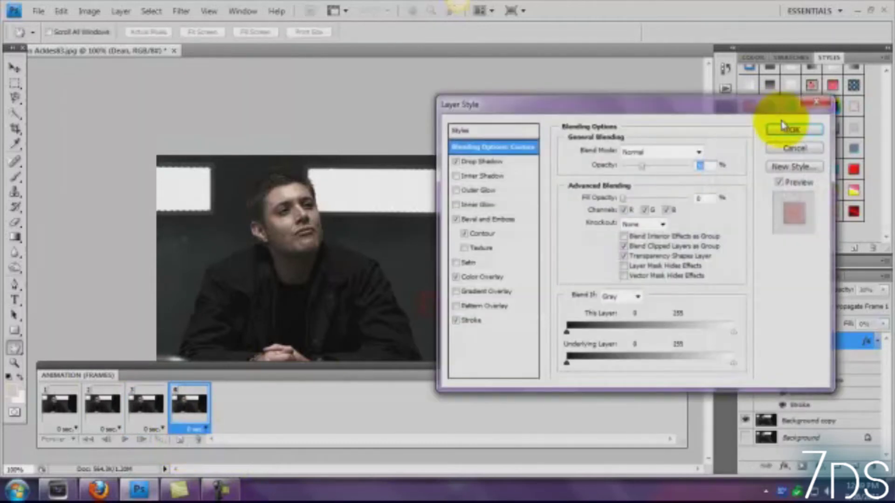
click(785, 129)
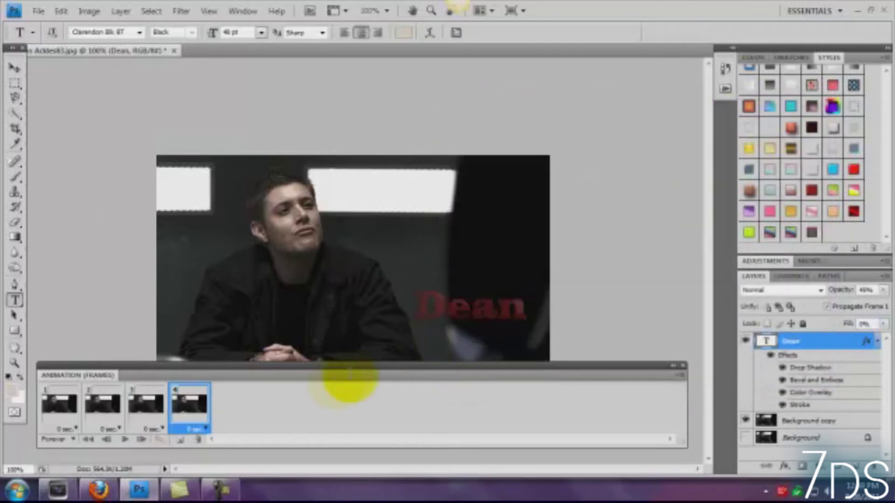
click(181, 441)
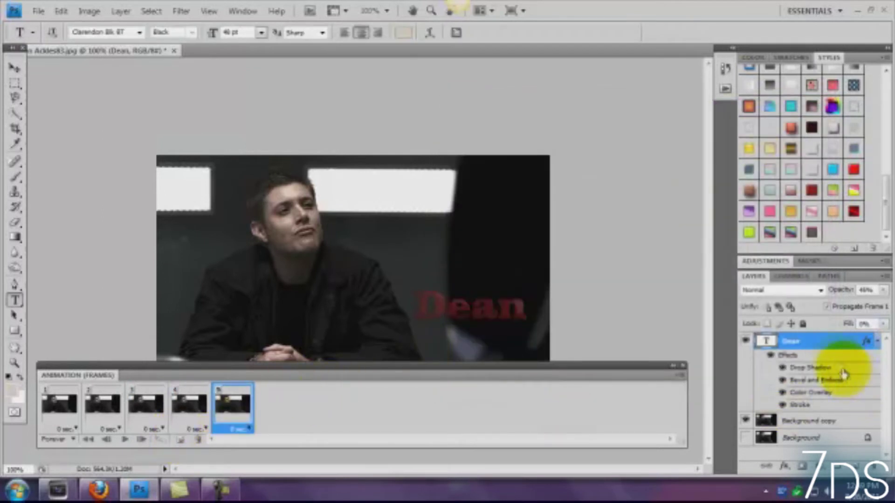
right_click(833, 341)
click(752, 110)
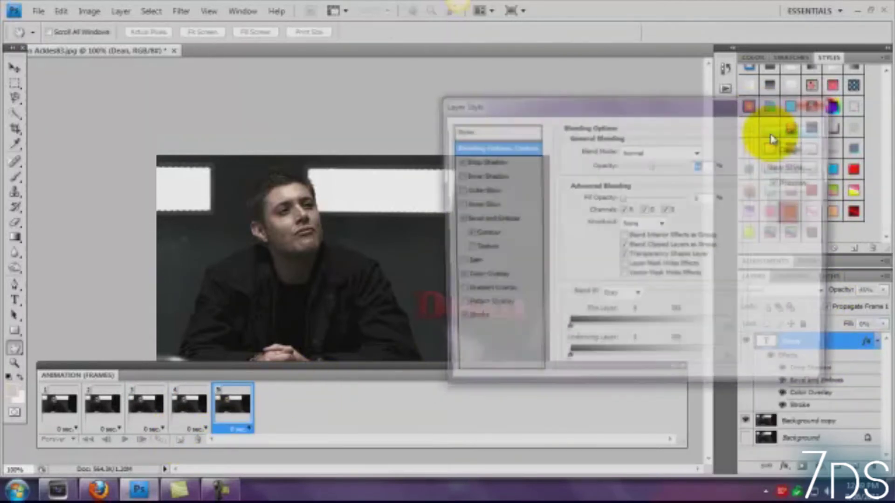
click(772, 133)
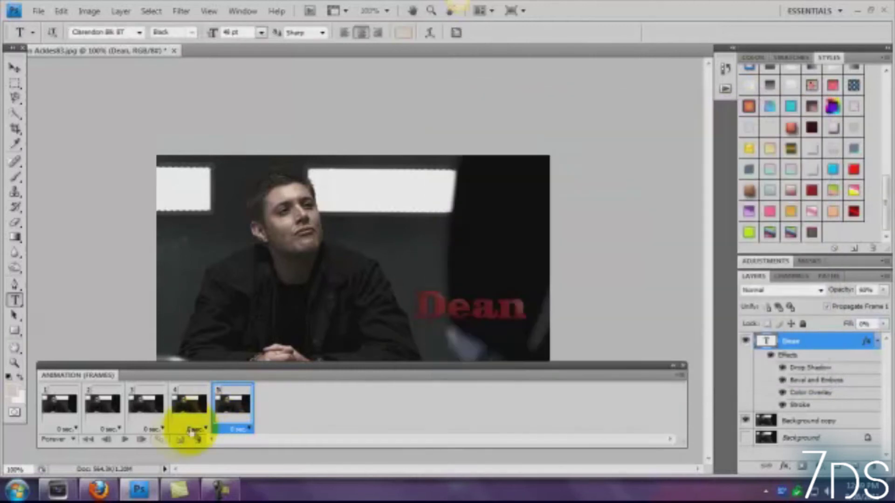
Add frames 6 to 8 with the Dean text at 75%, 90% and 100% opacity.
click(178, 442)
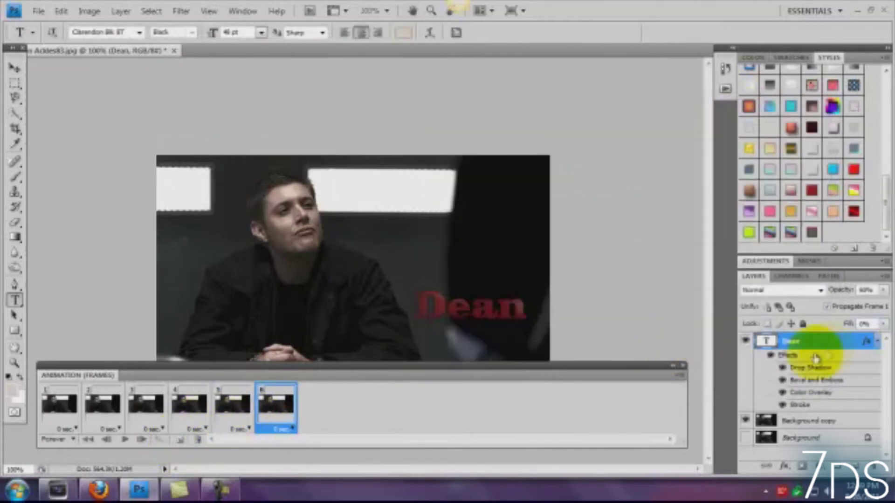
right_click(830, 342)
click(753, 113)
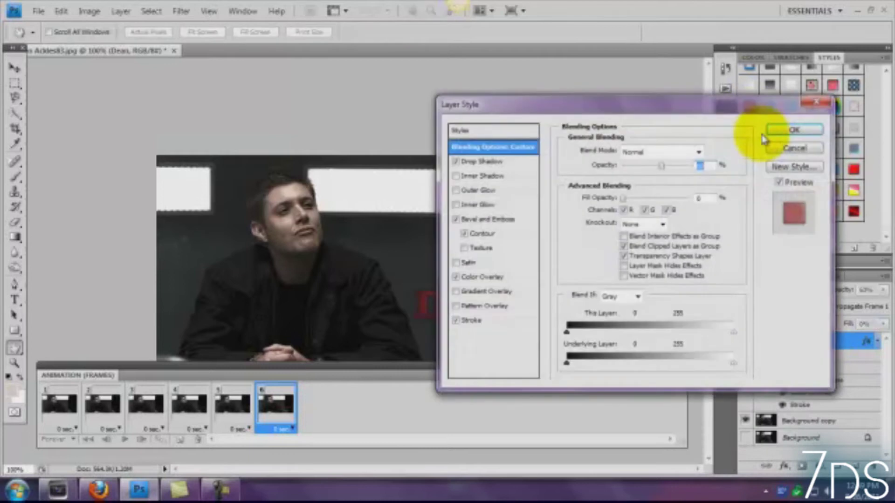
click(765, 134)
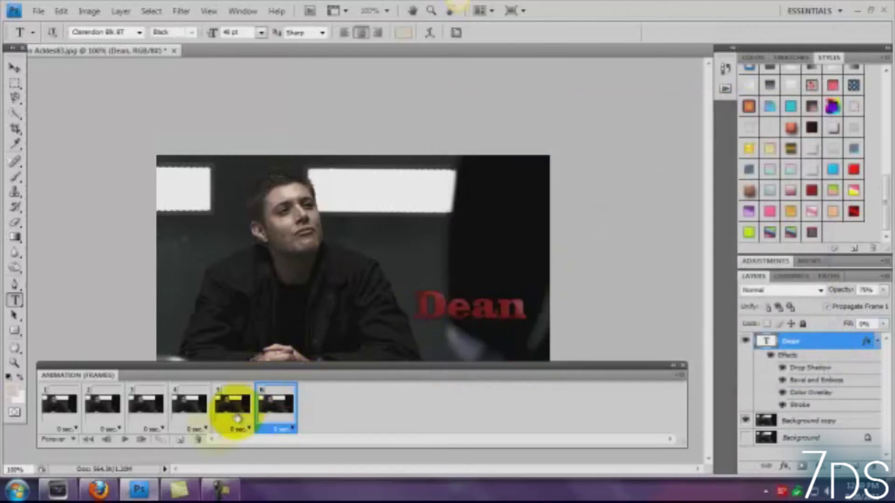
click(180, 440)
right_click(798, 340)
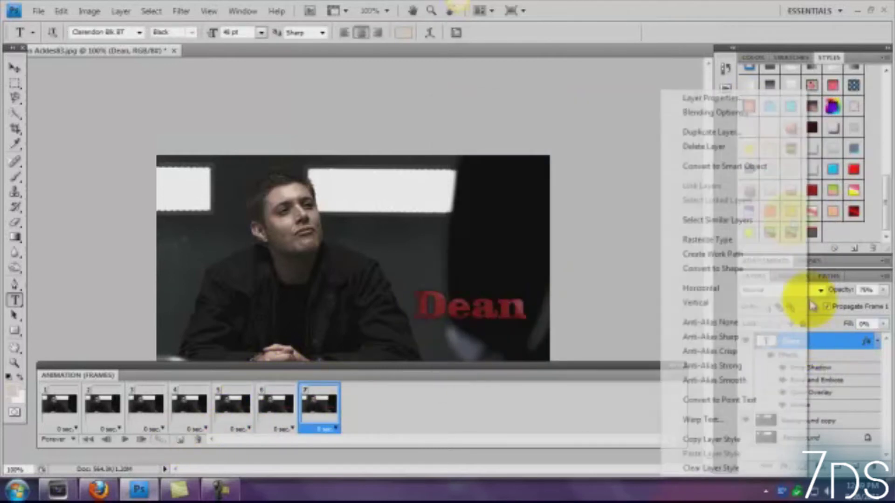
click(695, 116)
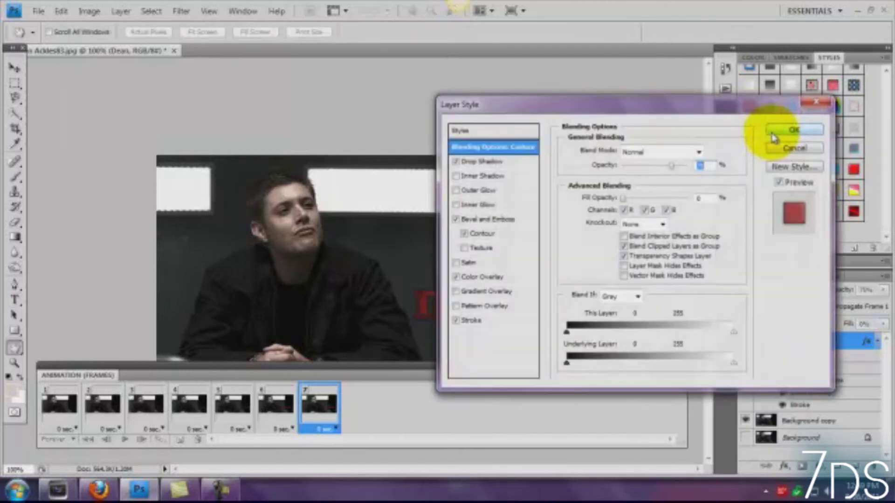
click(773, 133)
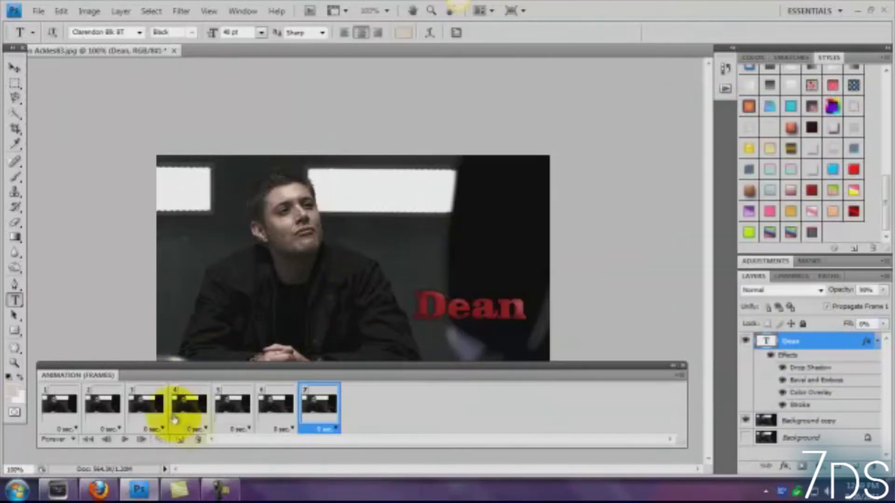
click(182, 441)
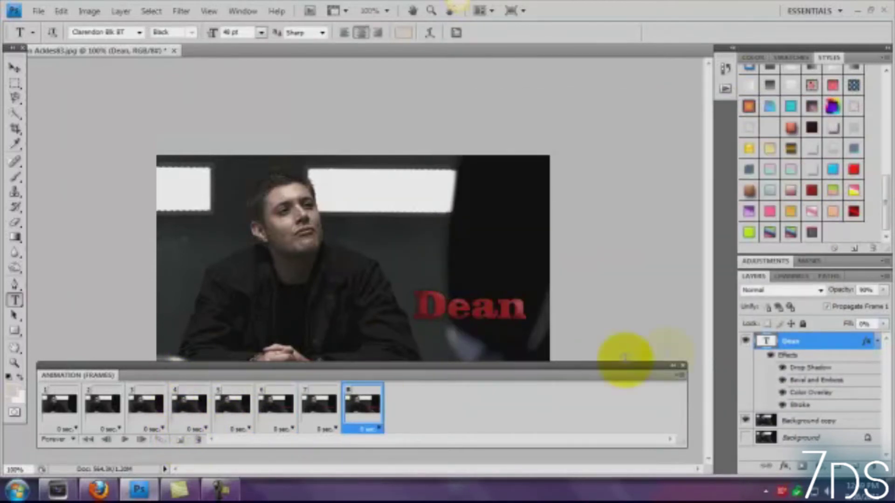
right_click(797, 343)
click(716, 113)
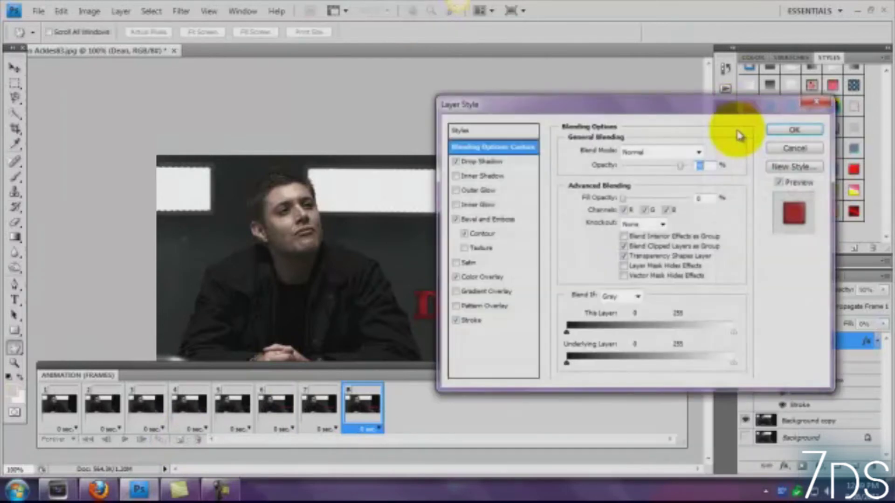
key(Return)
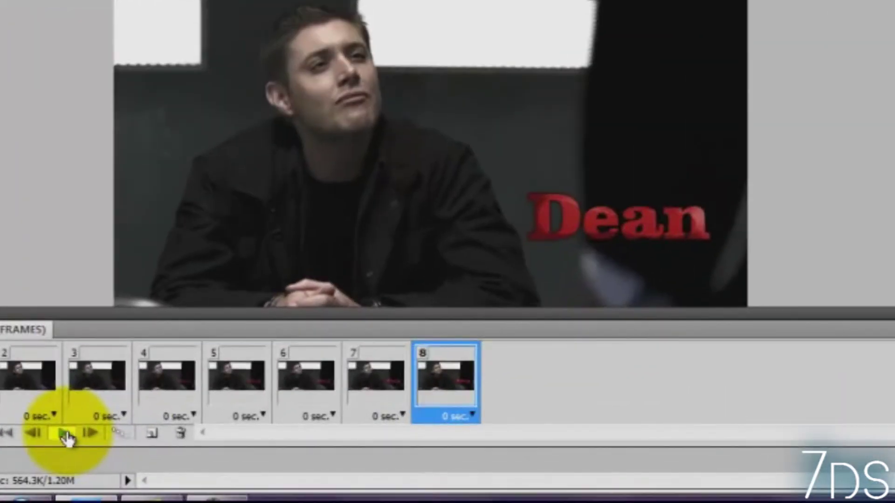
click(65, 436)
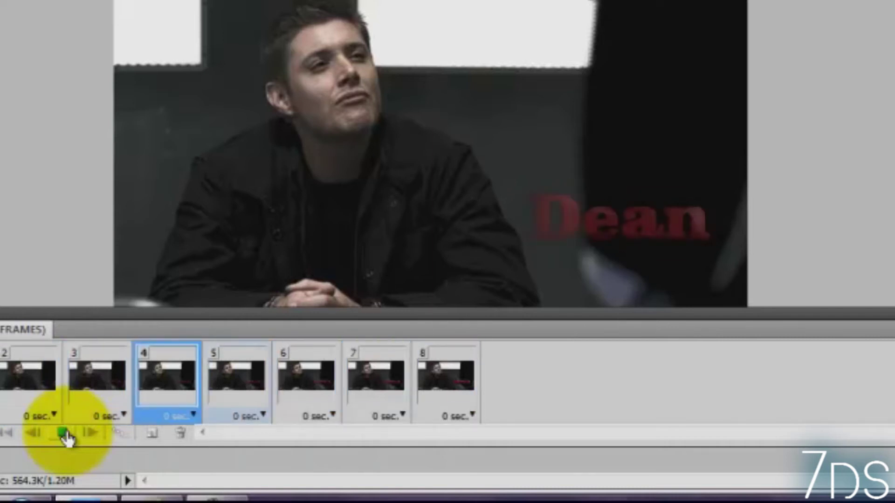
click(63, 433)
click(438, 392)
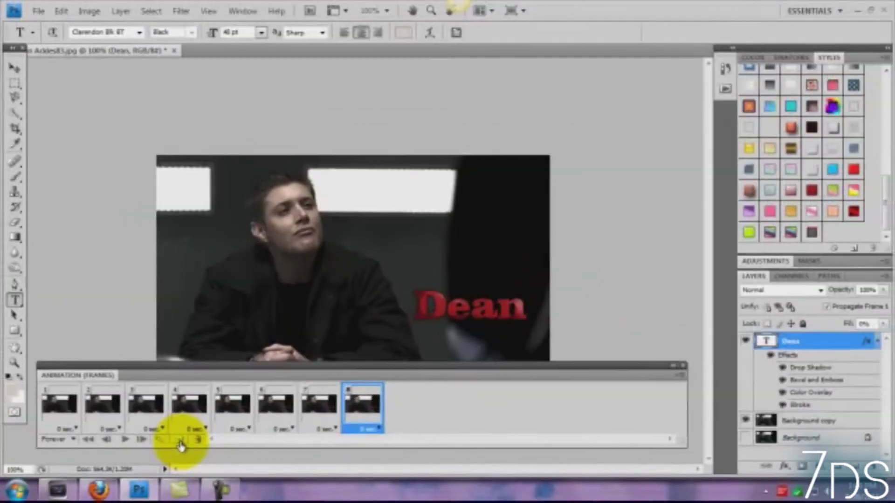
click(172, 439)
Set the Dean text to 90% opacity, then add frame 10 at 75%.
right_click(791, 342)
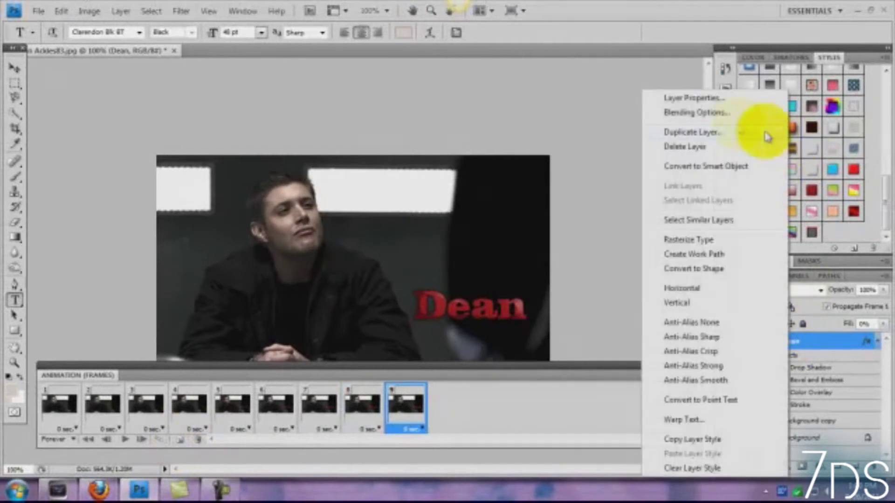
click(731, 116)
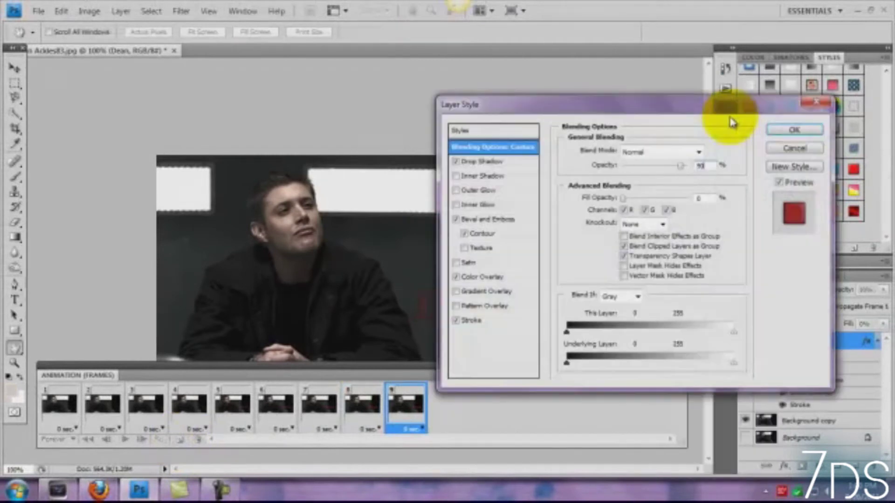
key(Return)
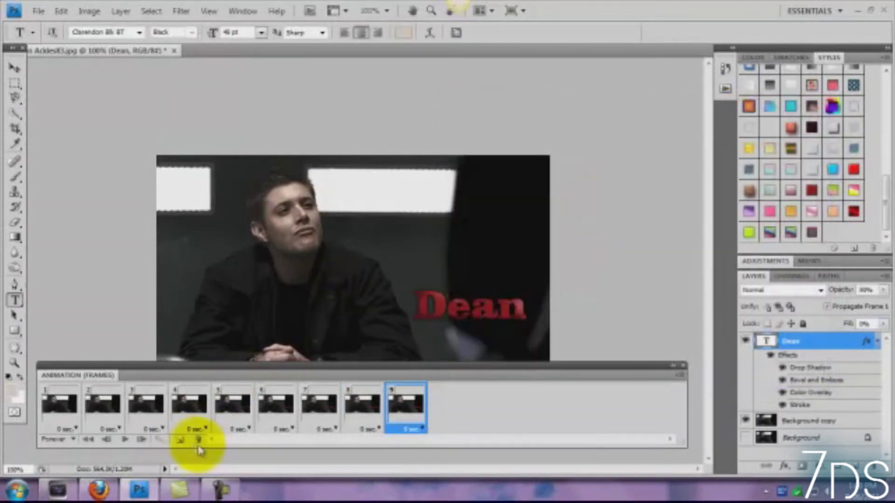
click(178, 442)
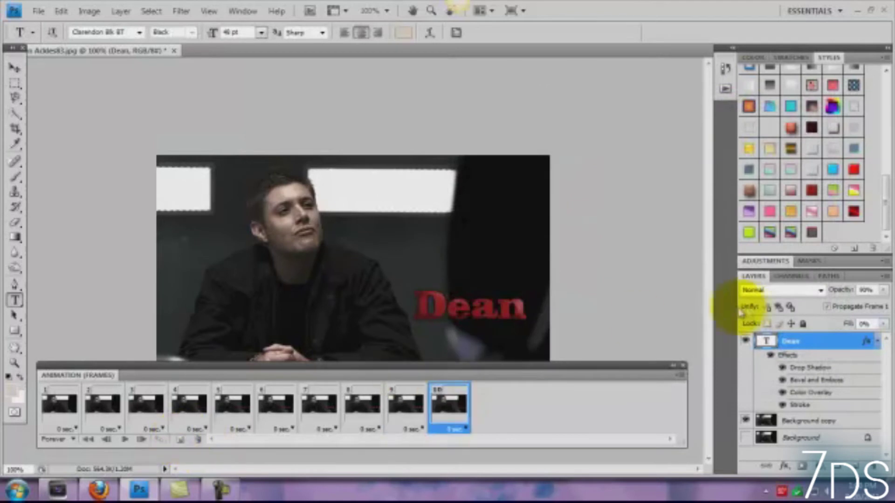
right_click(807, 342)
click(748, 114)
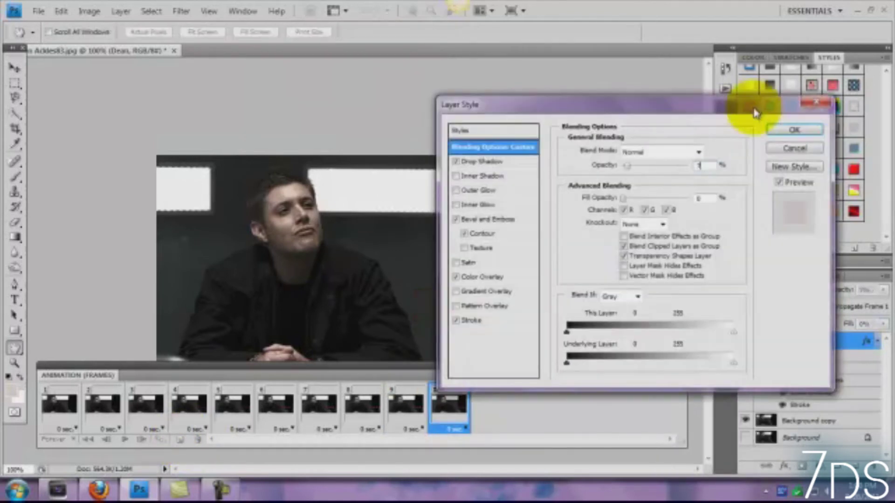
key(Return)
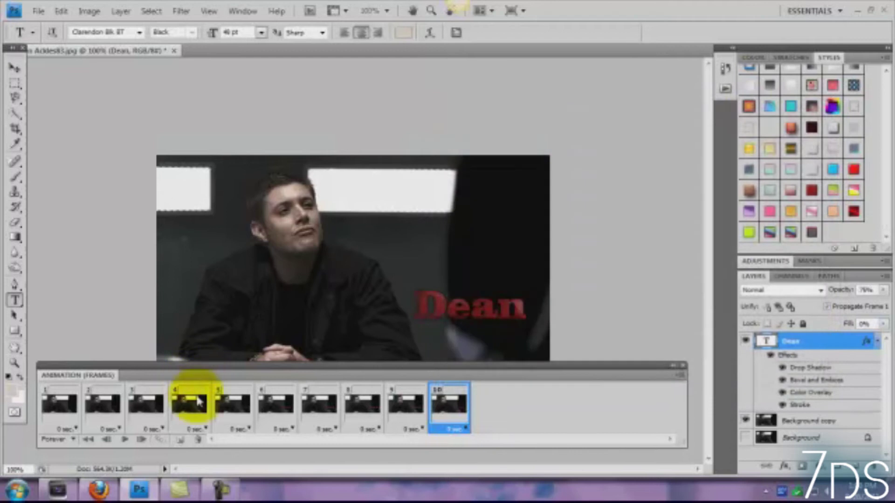
Add frames 11 and 12 with the Dean text at 60% and 45% opacity.
click(179, 440)
right_click(849, 342)
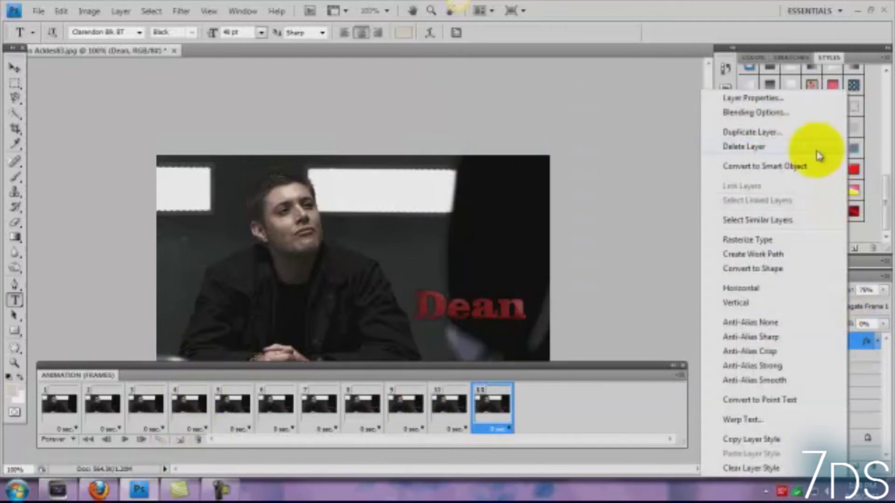
click(793, 114)
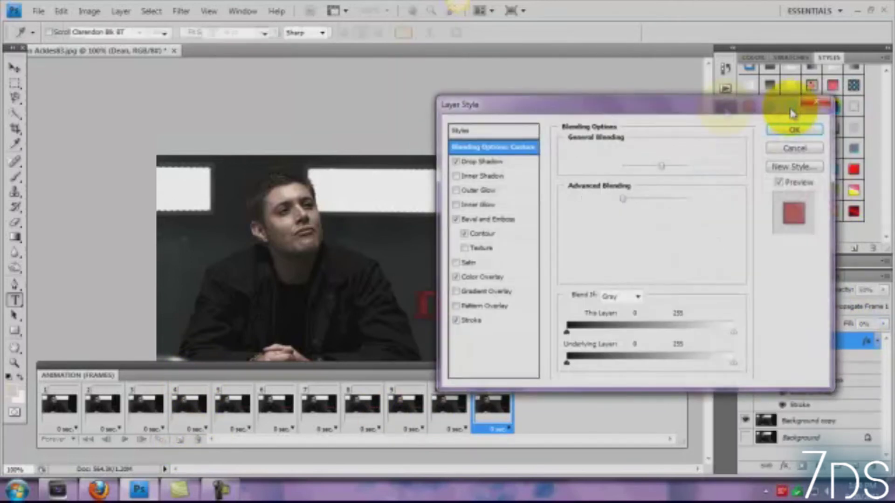
key(Return)
click(180, 440)
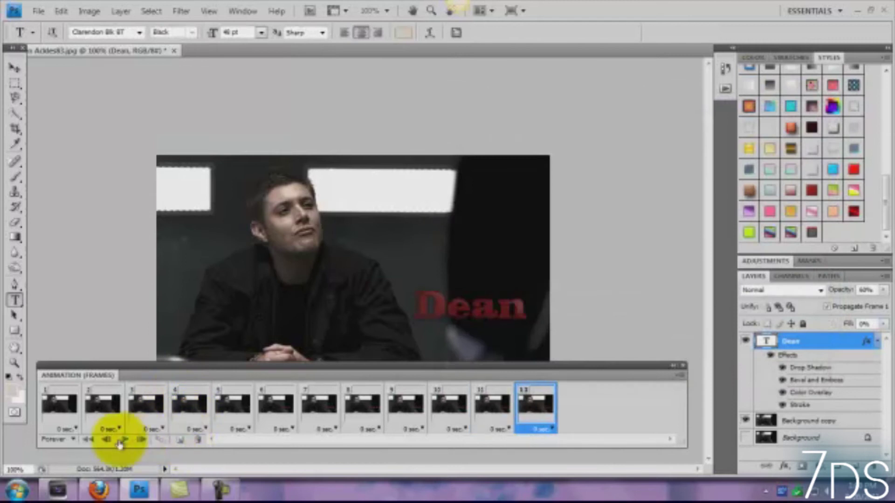
right_click(849, 342)
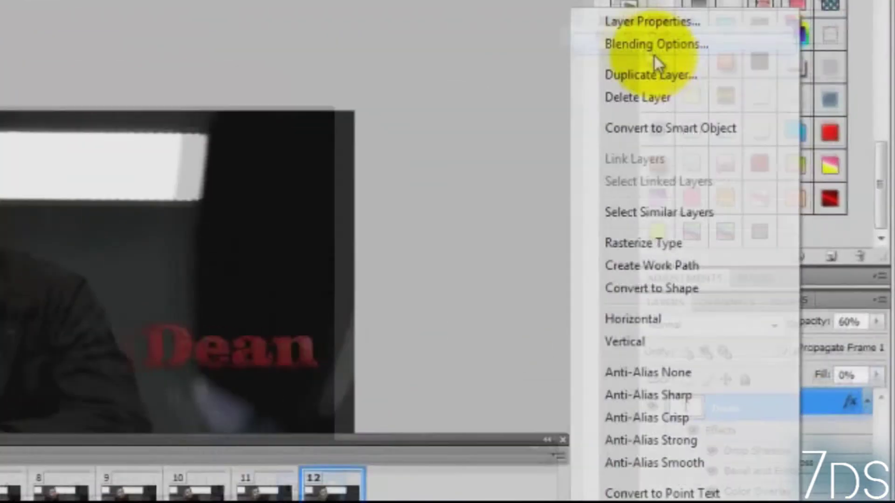
click(734, 105)
text(45)
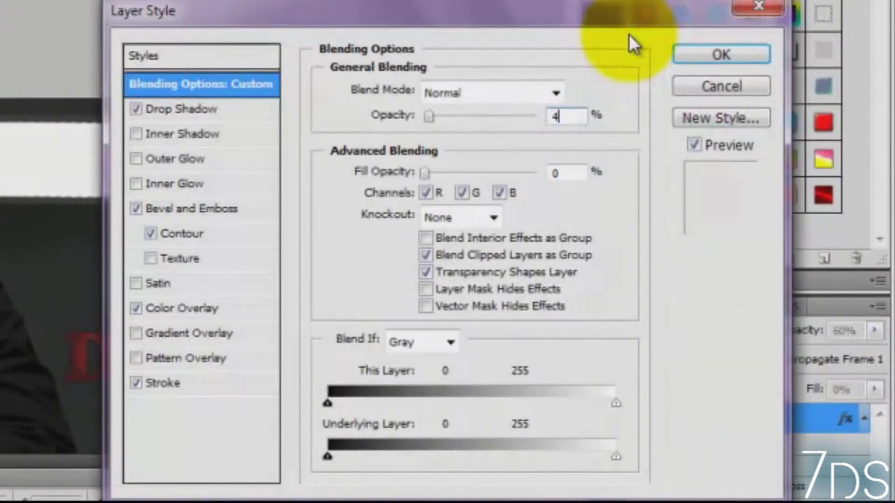
key(Return)
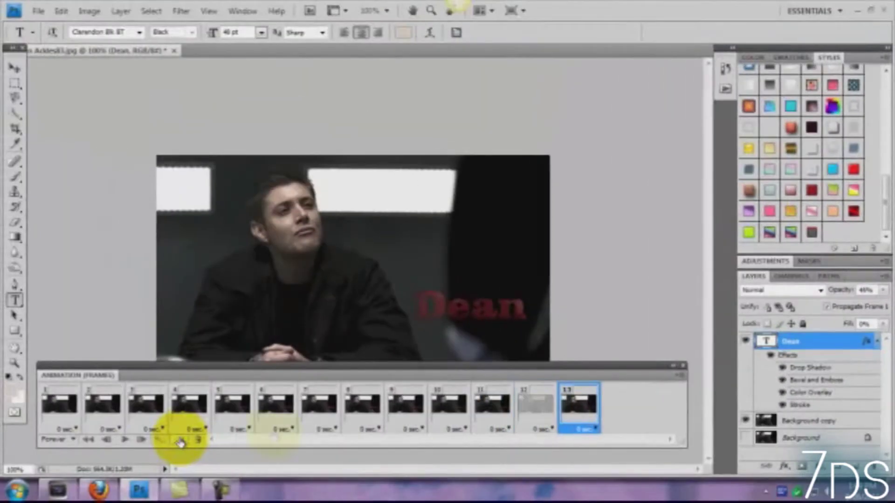
Fade the Dean text to 30%, 15% and 0% across frames 13-15, then play the preview.
right_click(775, 354)
click(755, 115)
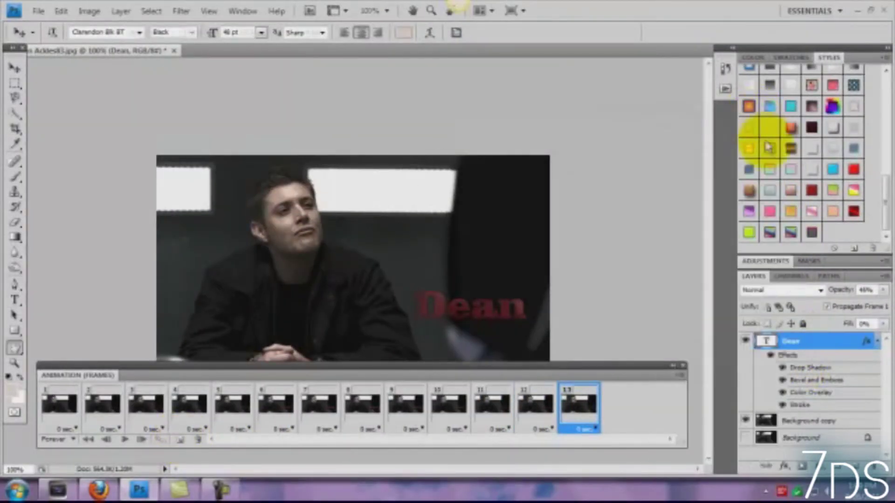
click(769, 153)
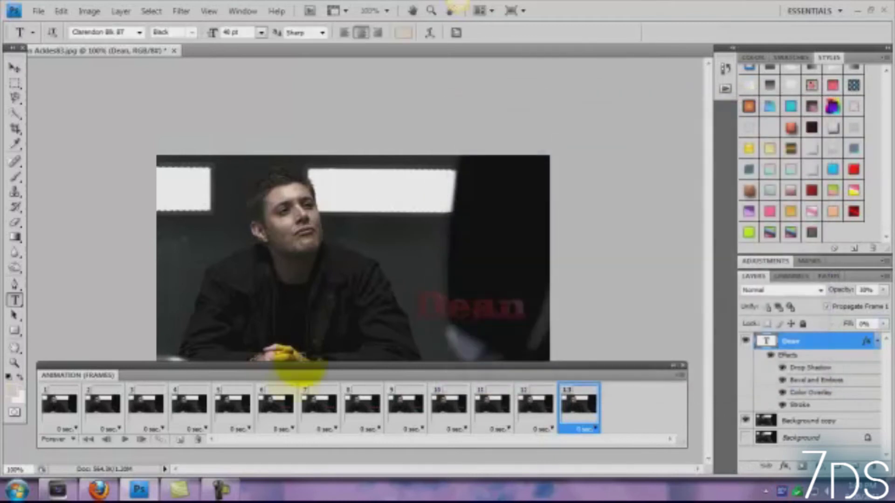
click(181, 442)
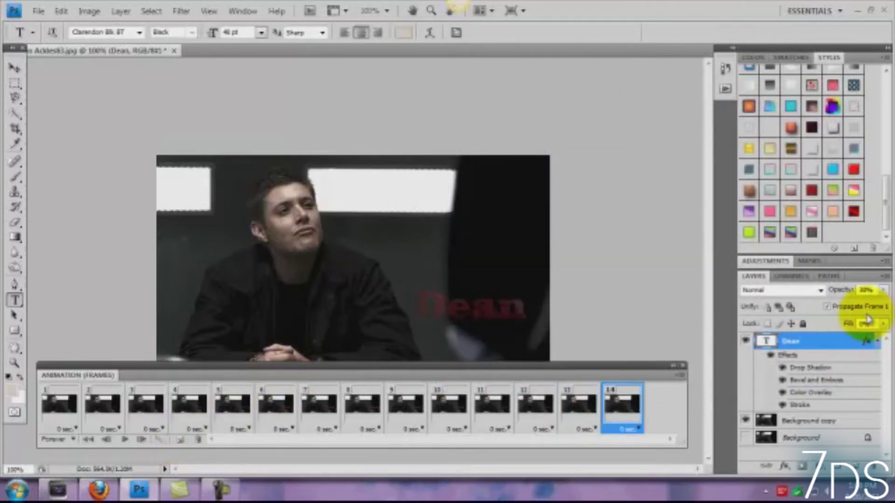
right_click(843, 343)
click(784, 117)
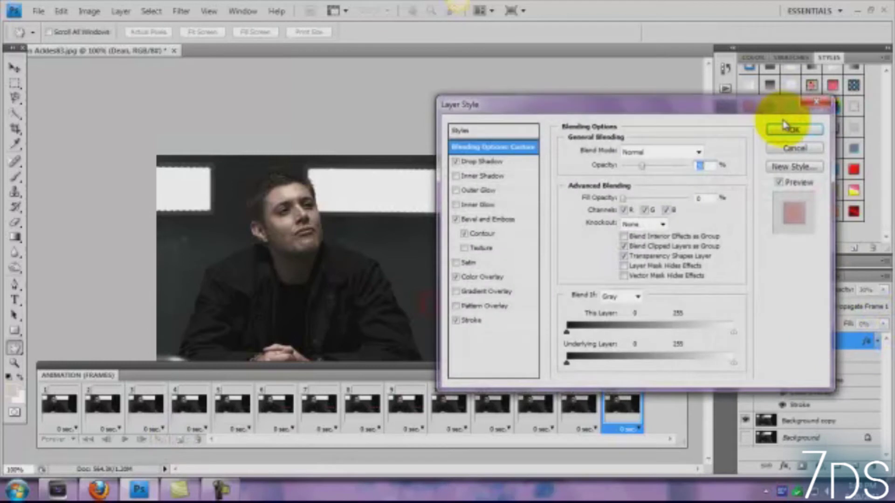
click(784, 125)
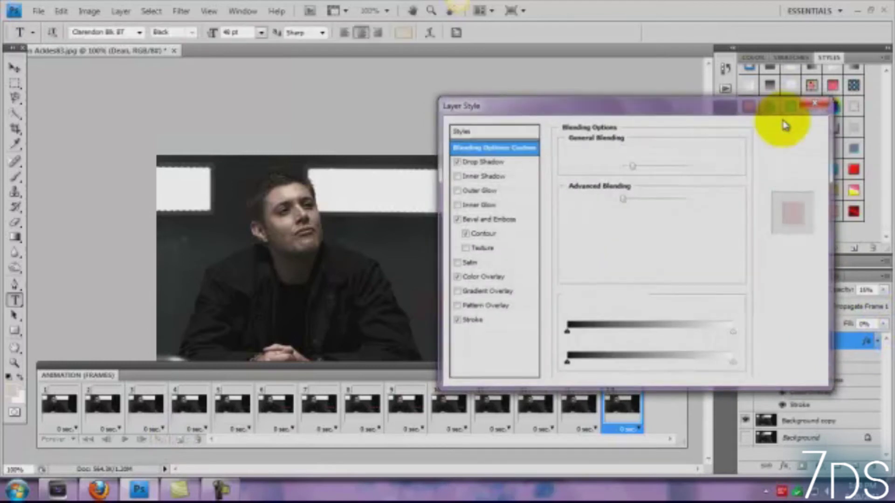
click(181, 442)
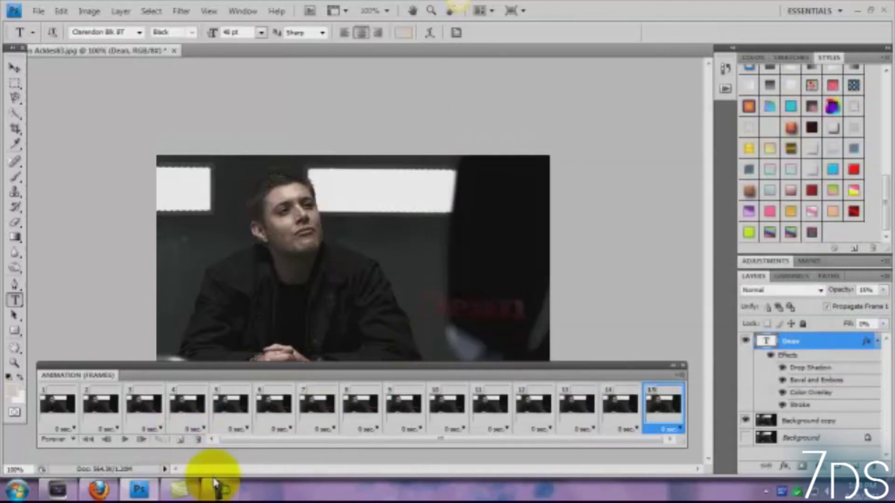
right_click(793, 341)
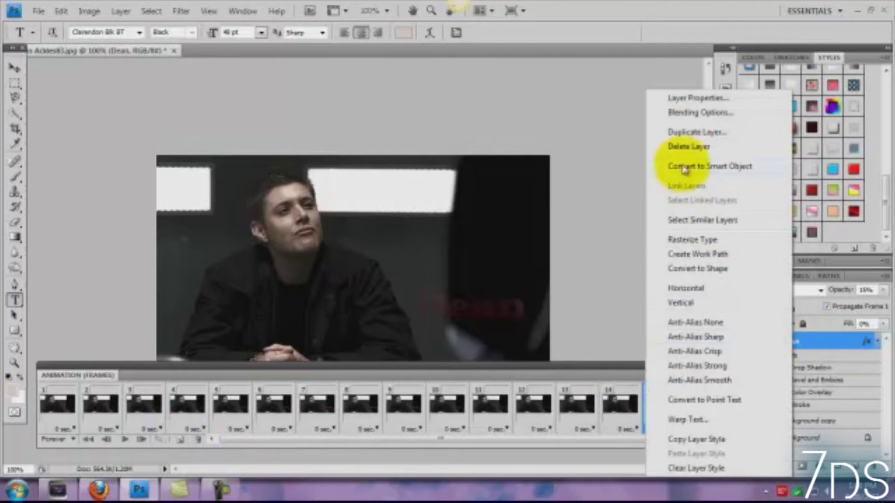
click(683, 112)
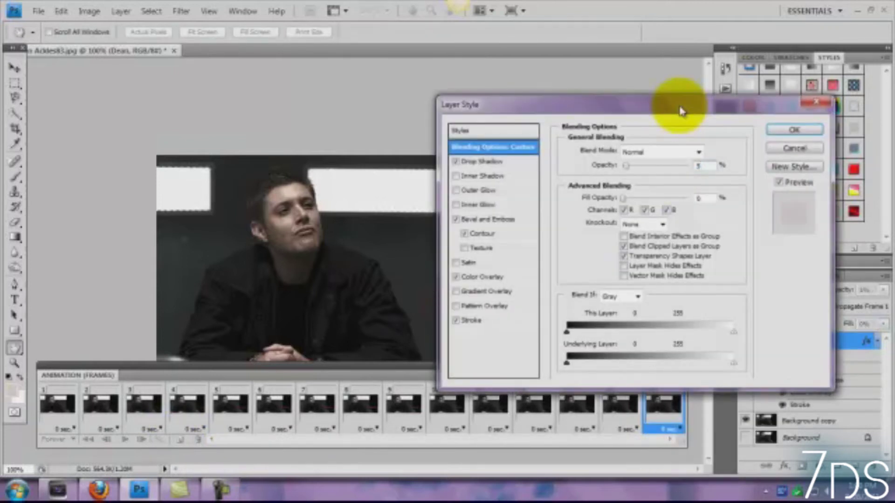
key(Return)
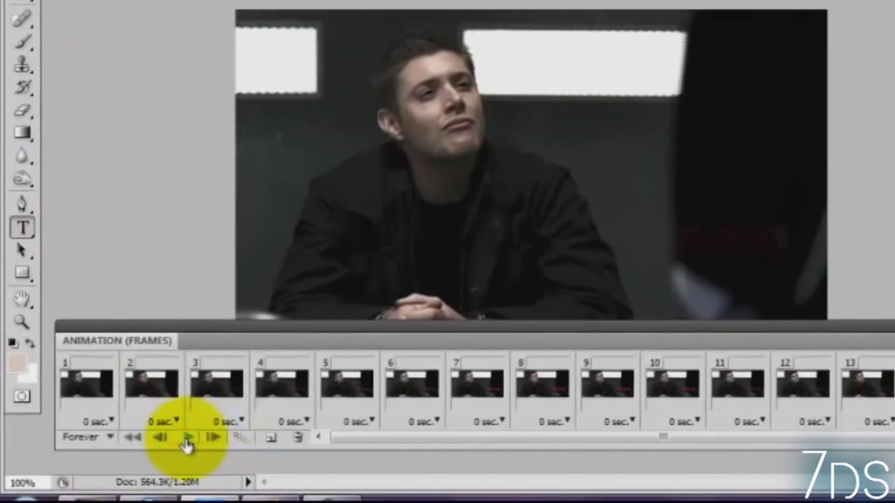
click(125, 440)
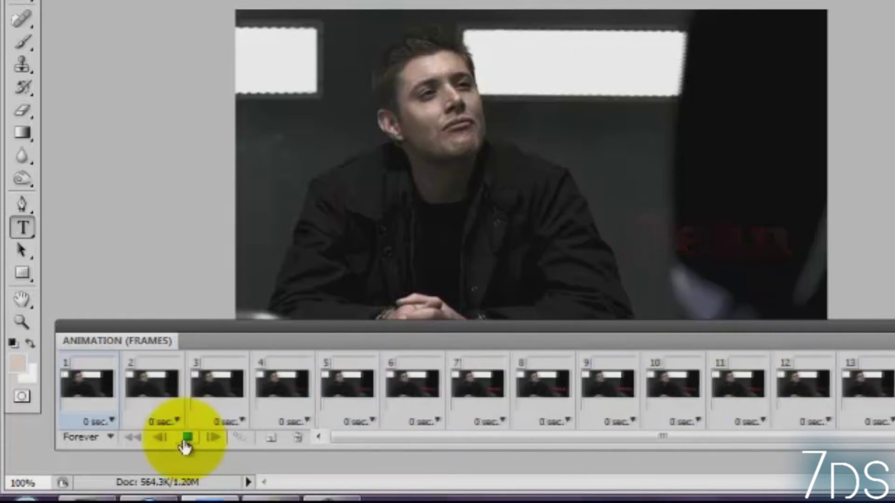
Stop playback and select all 15 frames via the Animation panel's Select All Frames.
click(88, 393)
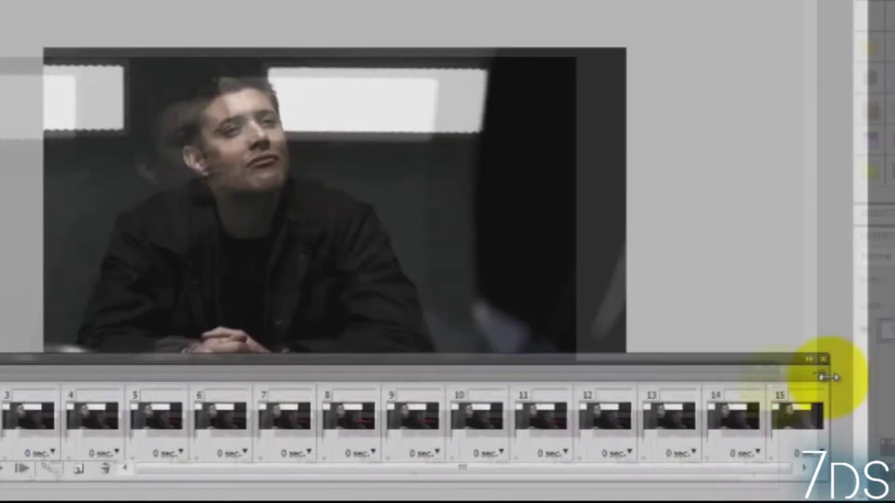
click(822, 376)
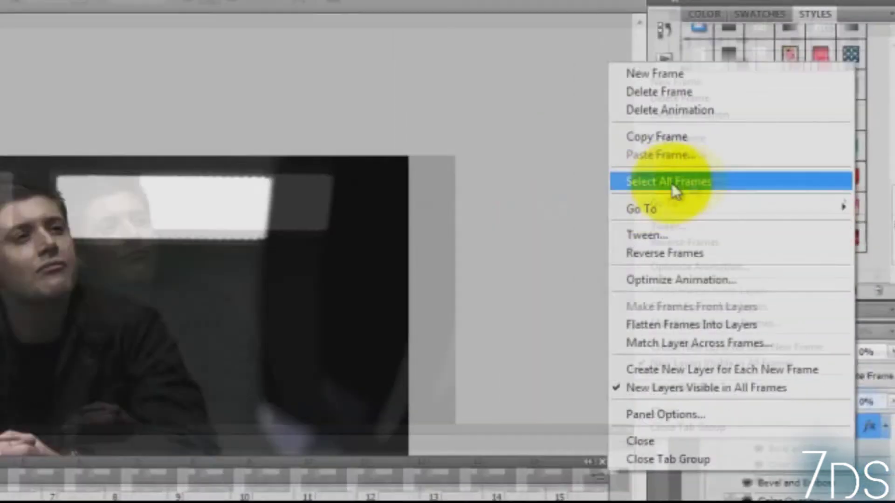
click(518, 223)
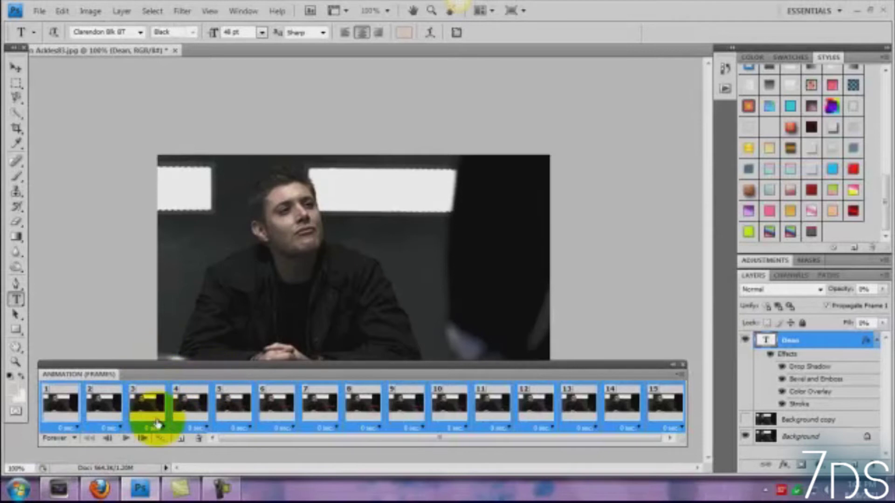
click(230, 410)
click(334, 403)
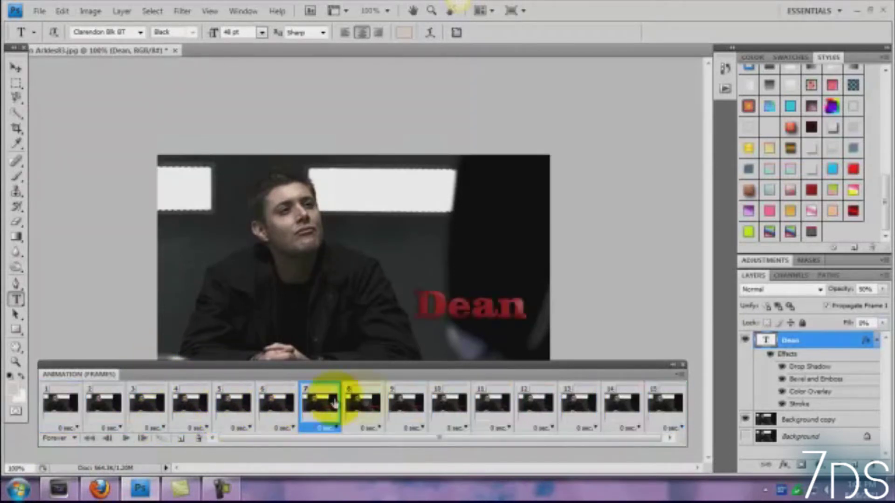
click(607, 413)
click(361, 406)
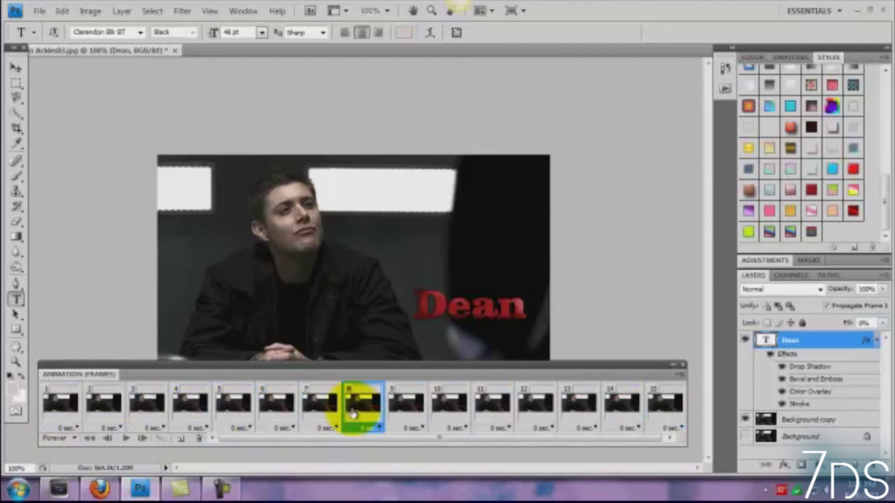
click(331, 410)
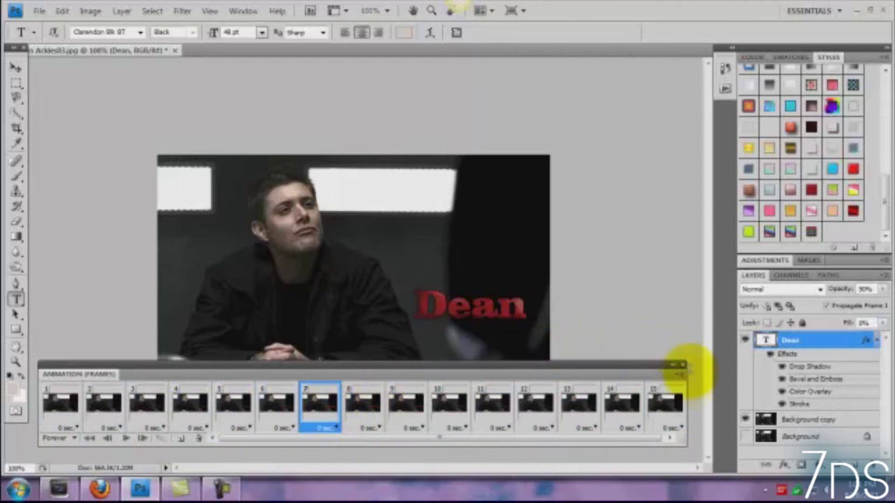
click(681, 376)
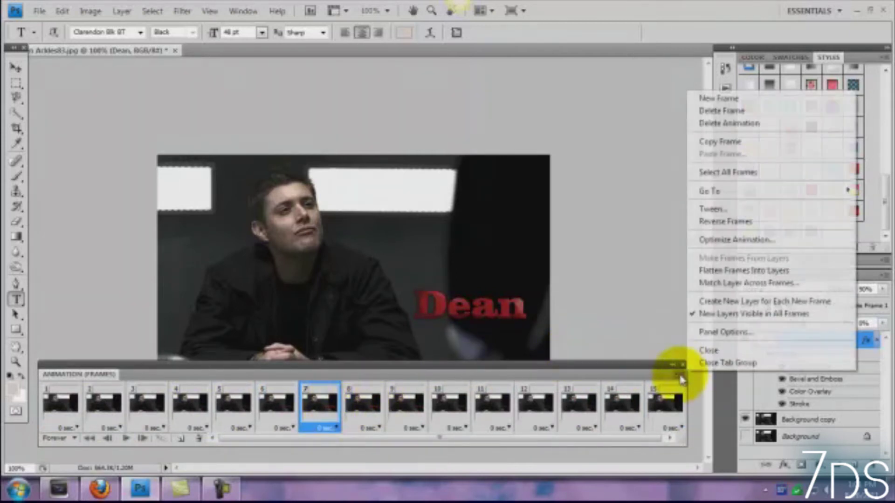
click(725, 174)
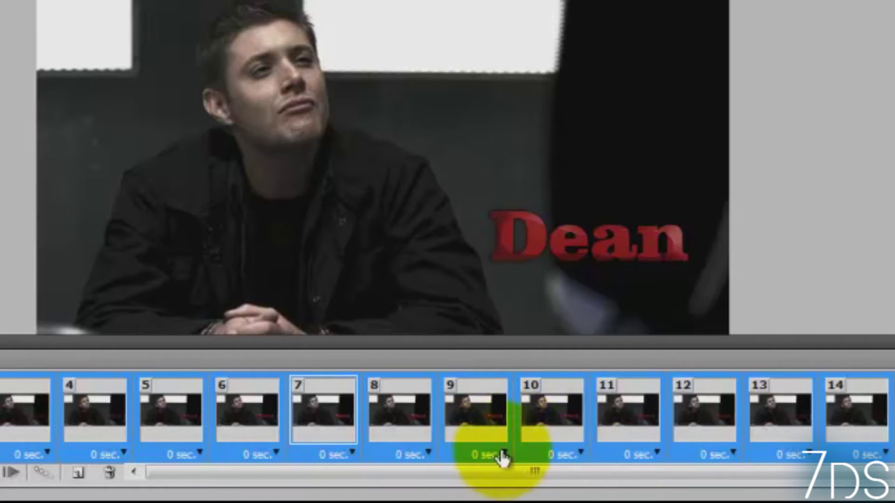
Set all 15 frames to a 0.17-second delay, then play from frame 1 to preview the fade.
click(503, 455)
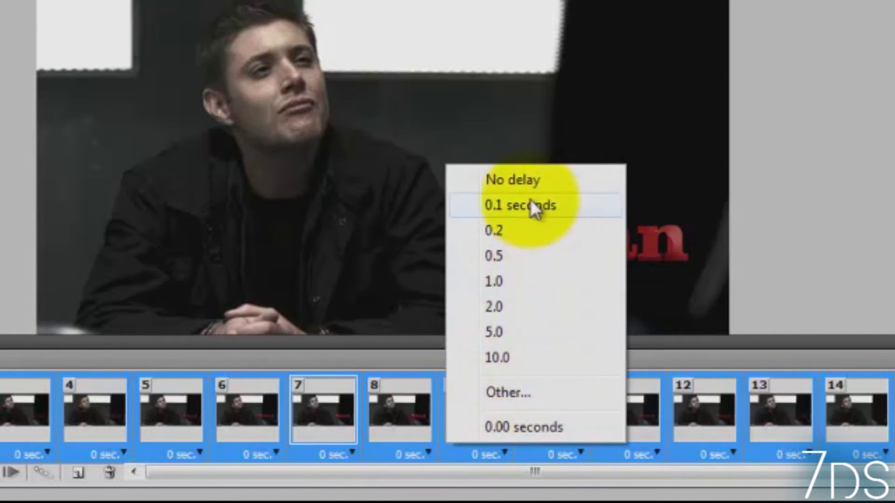
click(529, 391)
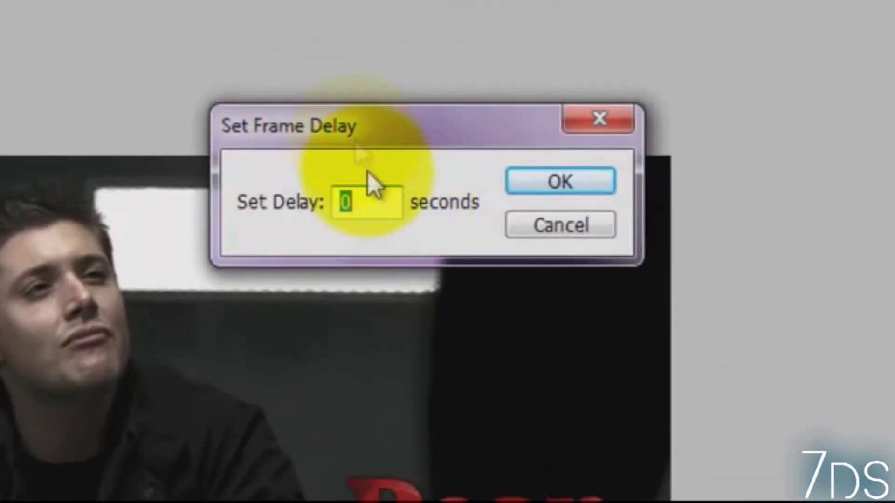
drag(314, 109, 438, 351)
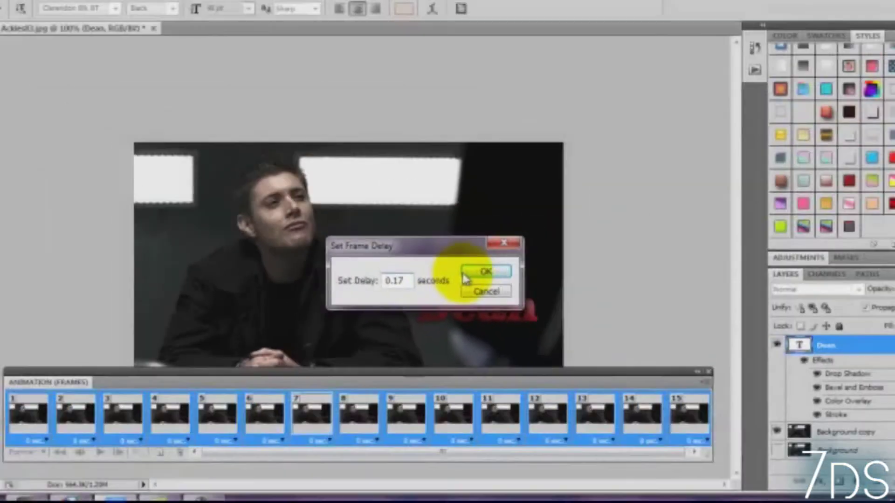
click(567, 246)
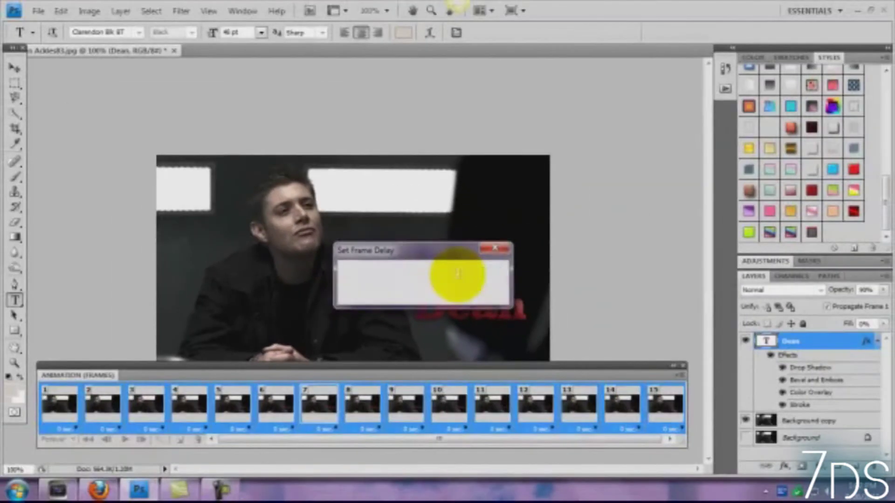
click(65, 402)
click(125, 439)
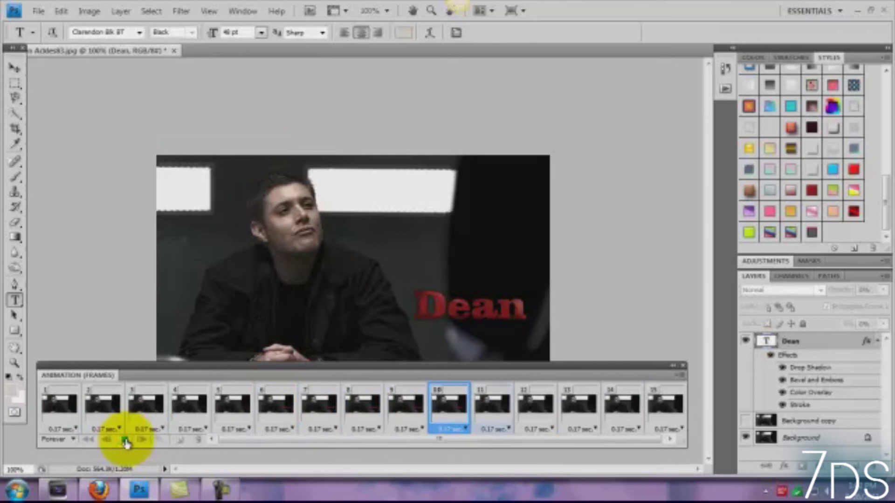
Stop playback on frame 1 and save over dean.psd in the Gif folder with maximum compatibility.
click(126, 440)
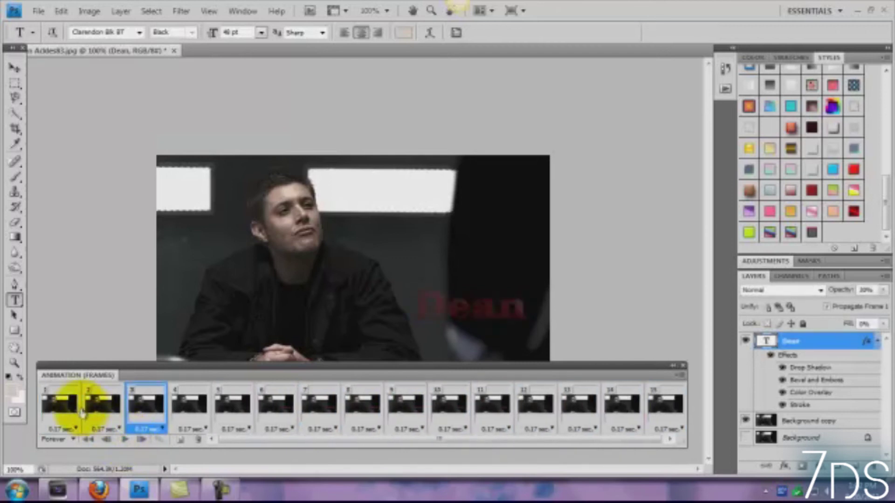
click(59, 405)
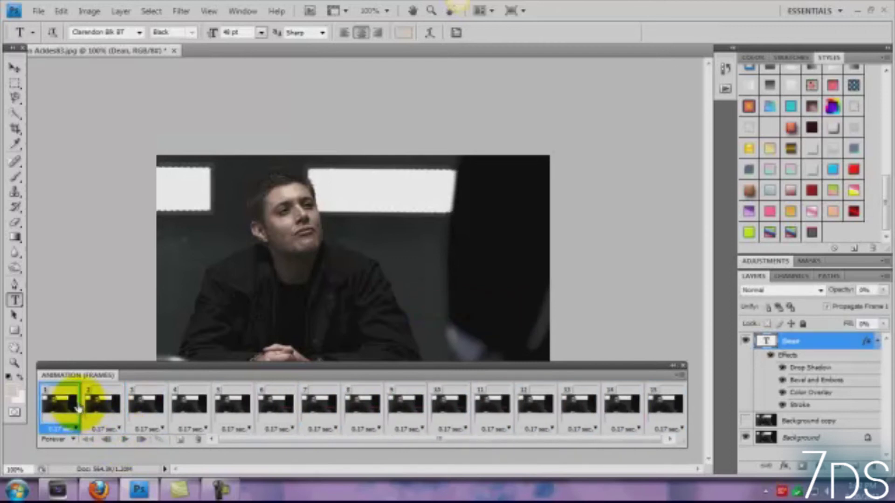
click(39, 11)
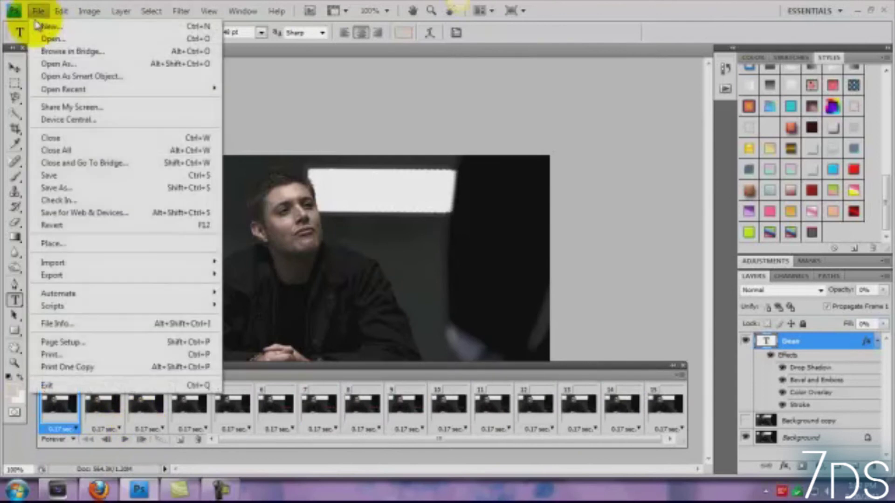
click(77, 187)
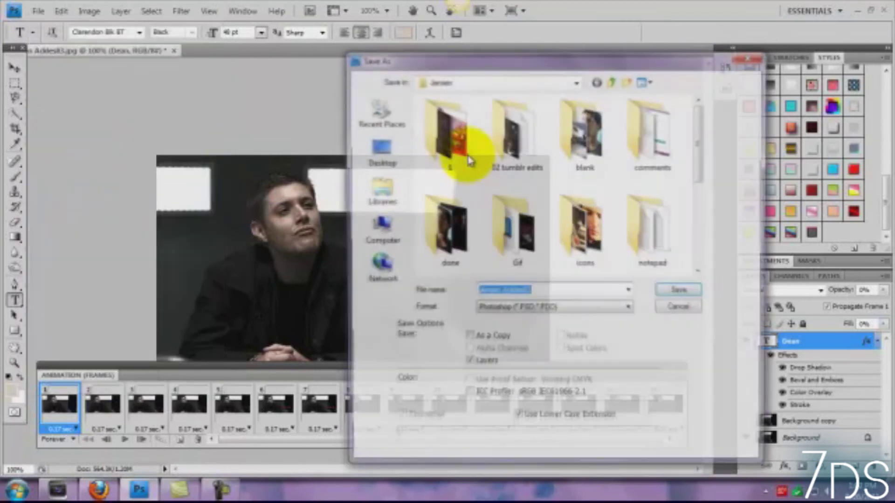
double_click(522, 254)
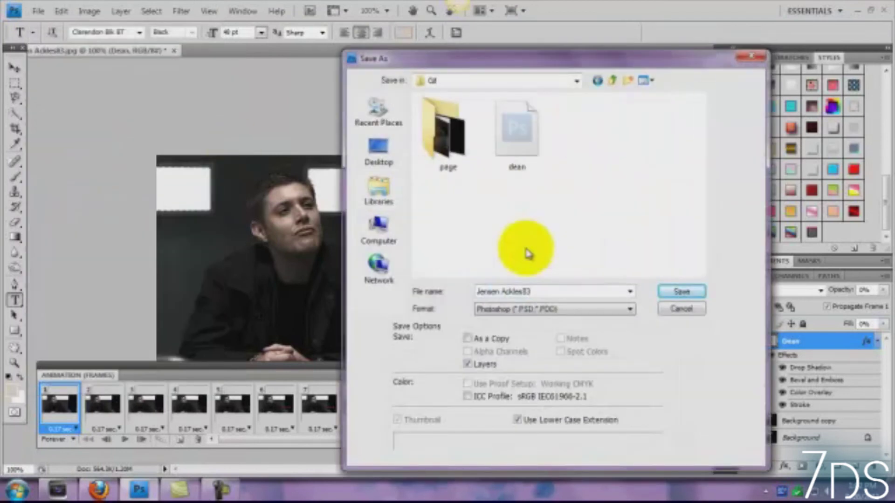
click(515, 142)
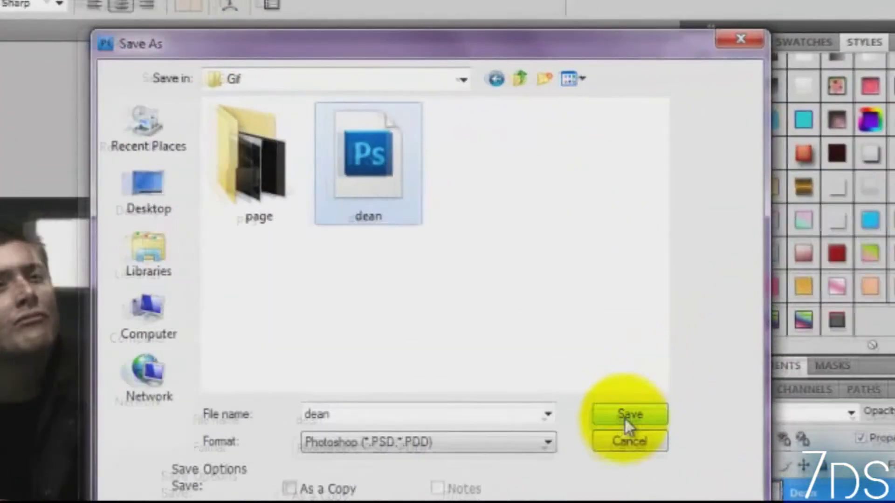
click(627, 417)
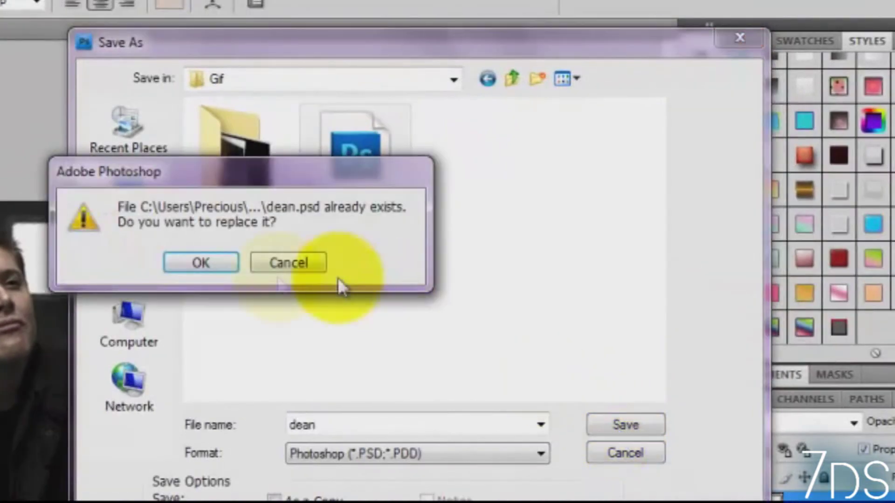
click(240, 266)
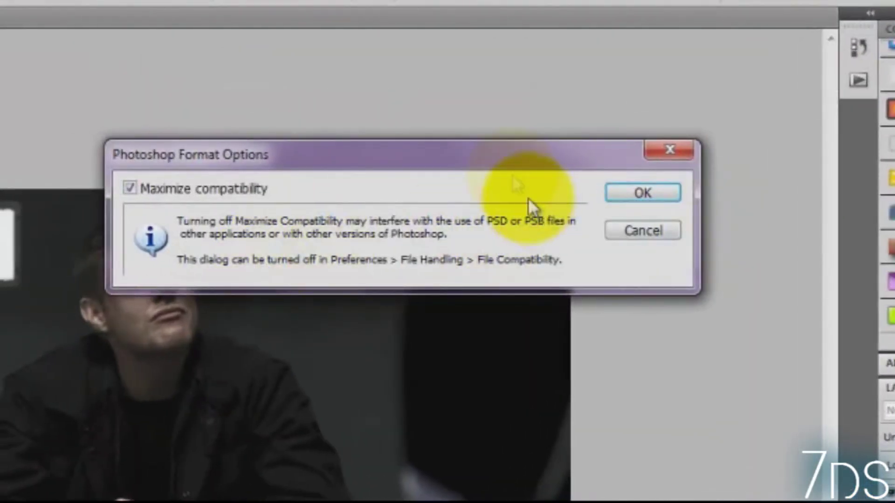
drag(495, 157, 421, 180)
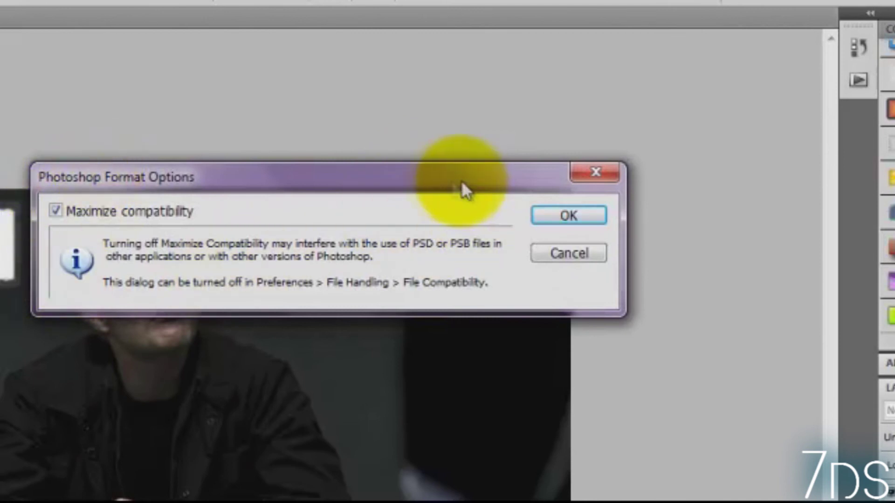
click(569, 215)
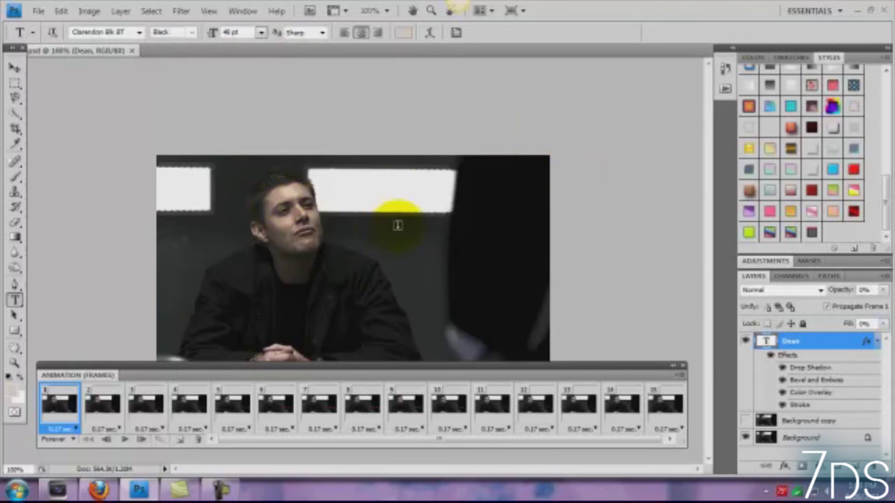
Open Save for Web & Devices from the File menu, showing a 256-colour GIF at 600×321 px.
click(38, 11)
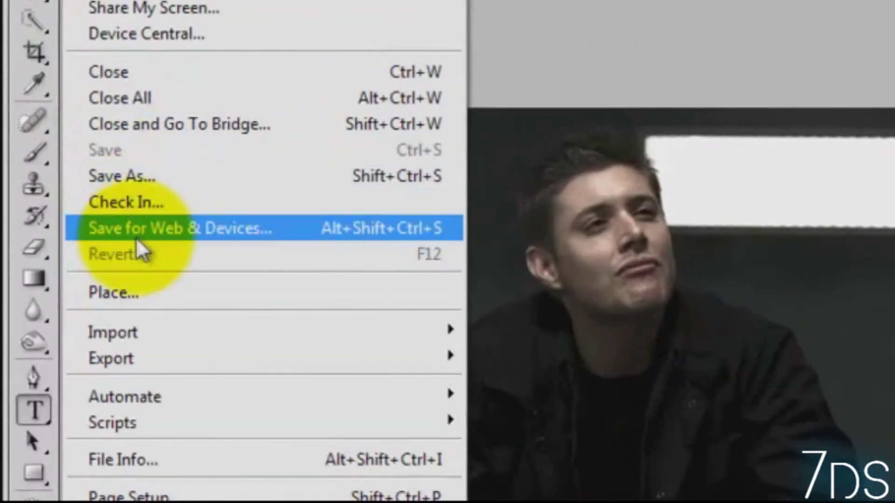
click(108, 220)
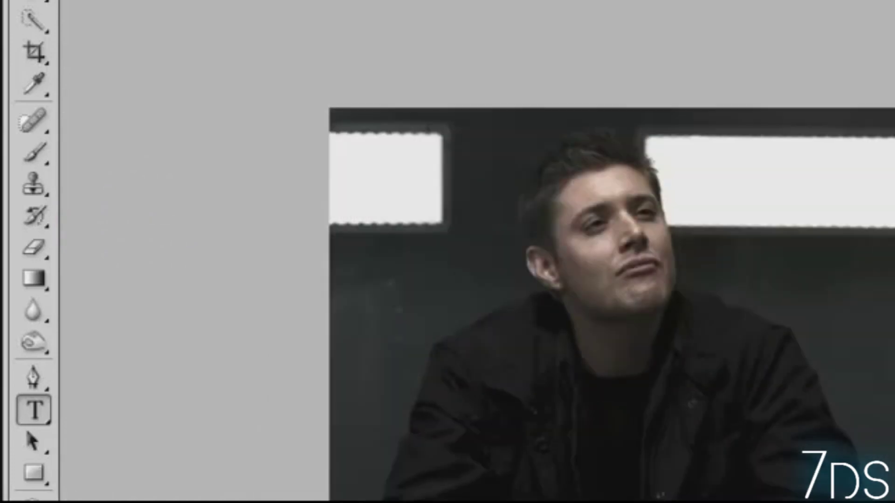
key(alt+f)
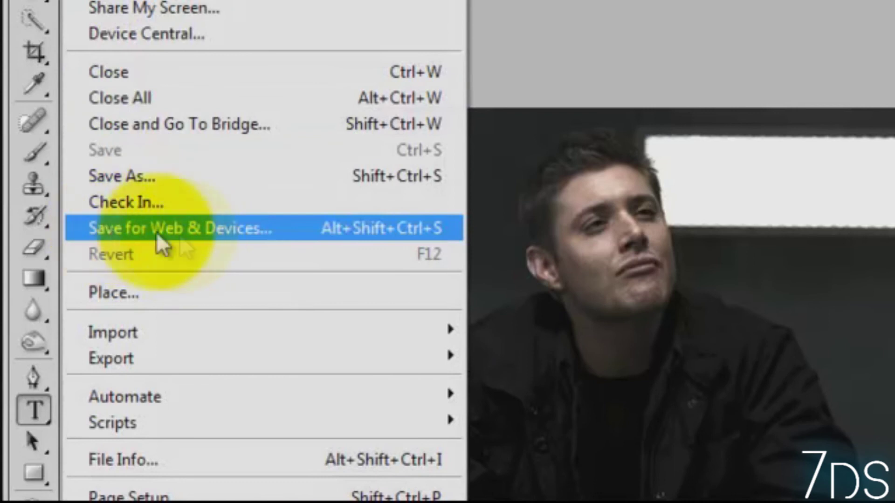
click(197, 234)
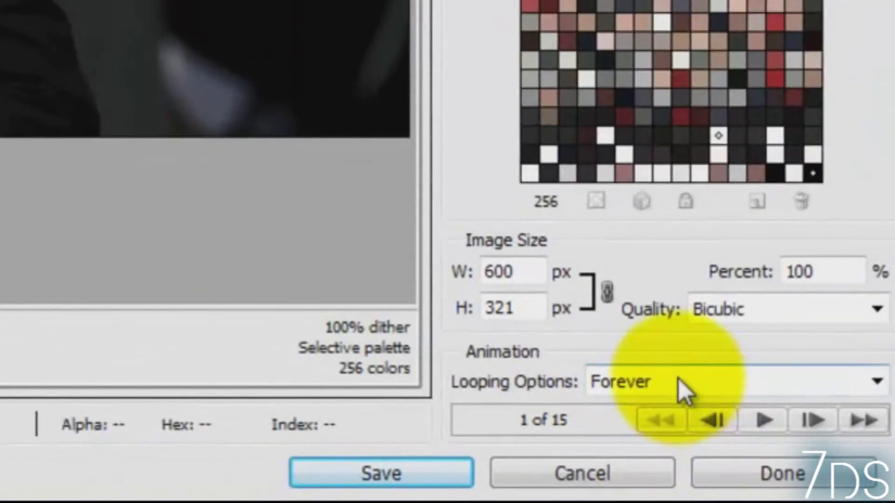
Keep Looping Options on Forever and play the GIF preview with the Dean text fading.
click(679, 379)
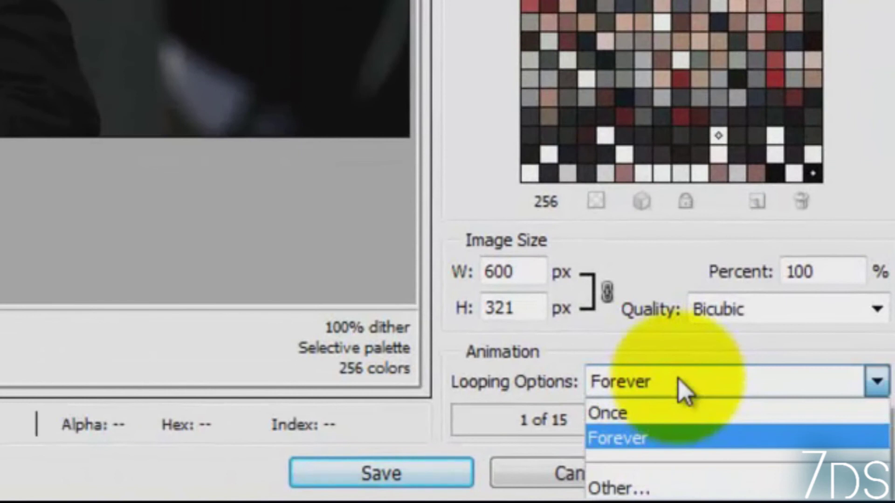
click(679, 379)
click(682, 389)
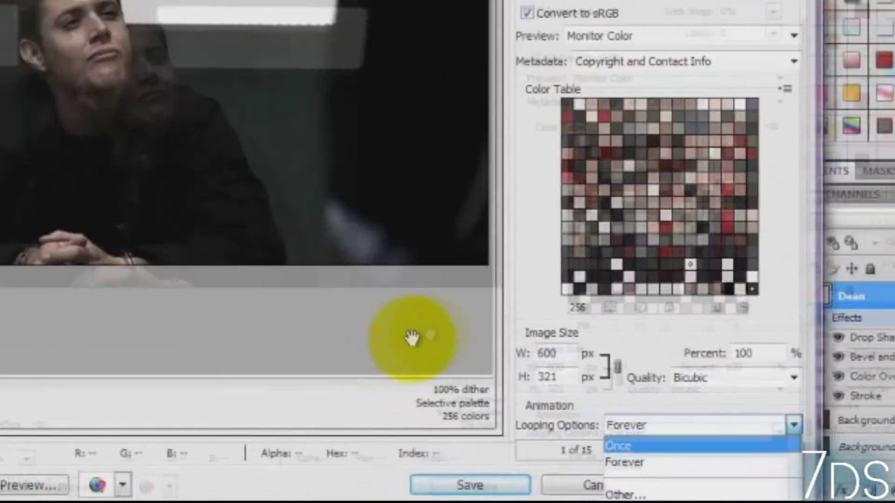
click(283, 206)
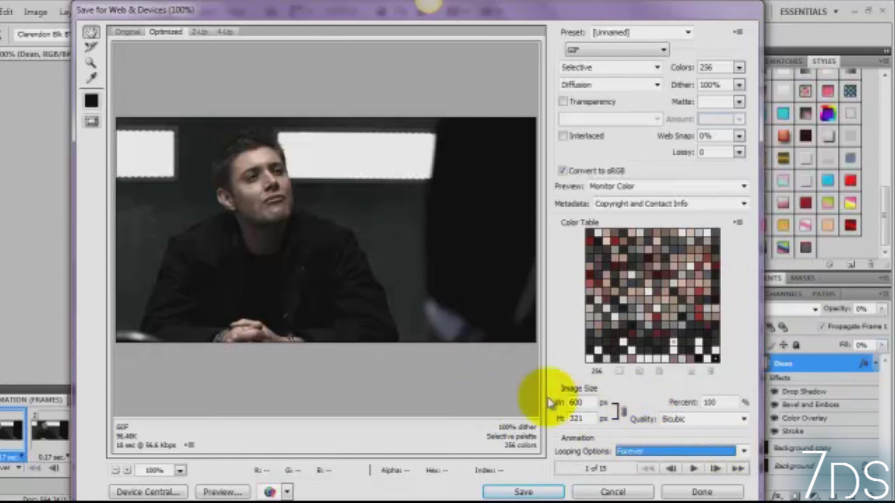
click(694, 470)
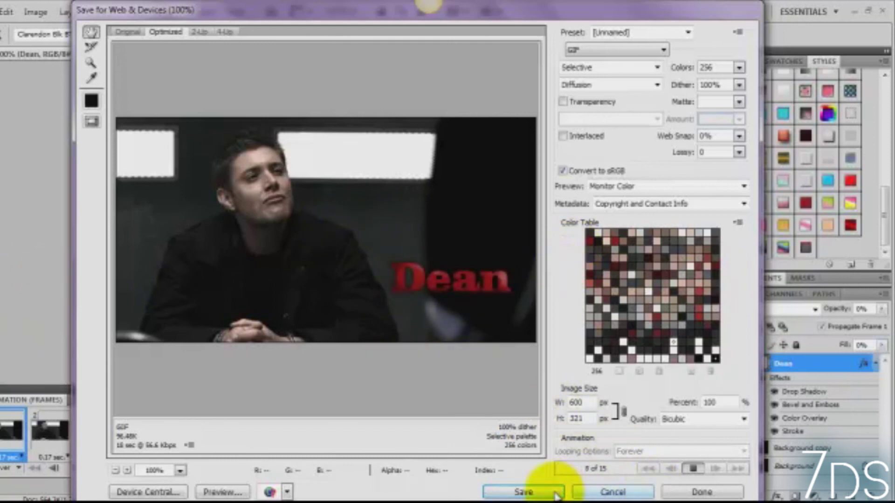
Save the optimized GIF as dean.gif in the page folder, replacing the old file.
click(523, 492)
click(332, 154)
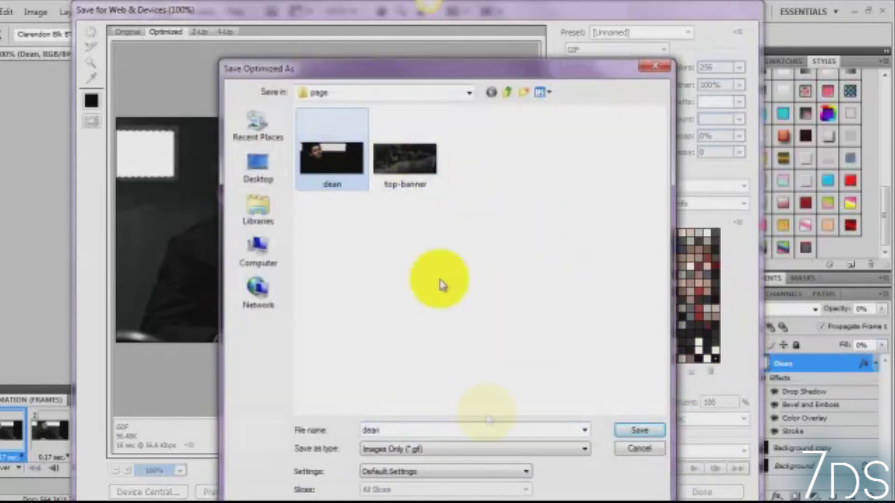
click(630, 429)
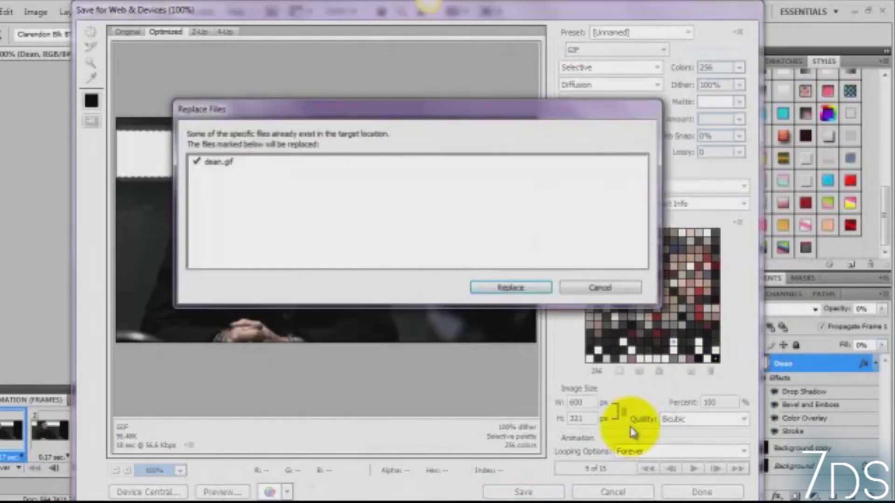
click(534, 290)
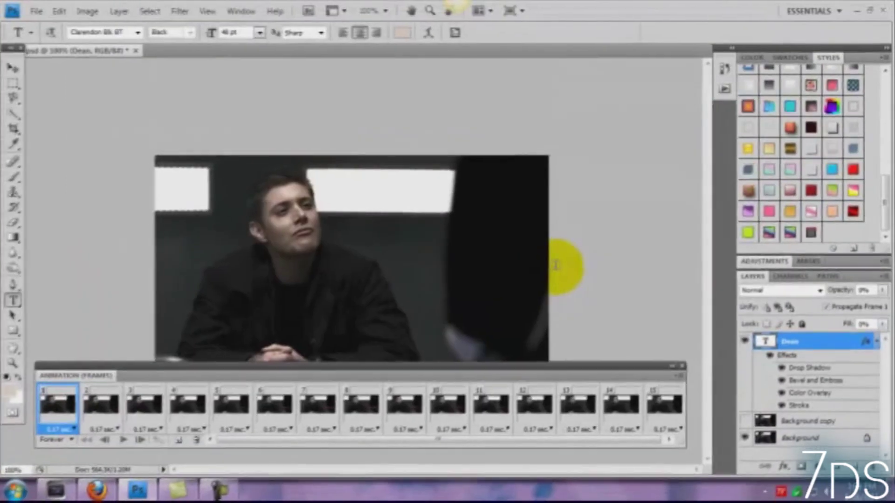